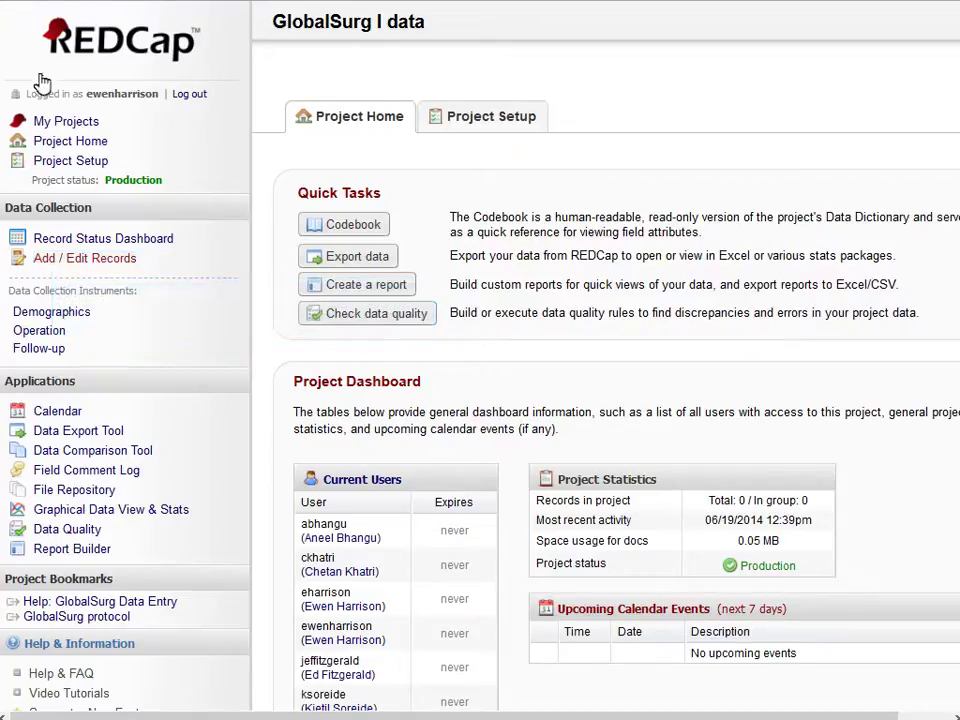
{"action": "left_click", "coordinate": [55, 262]}
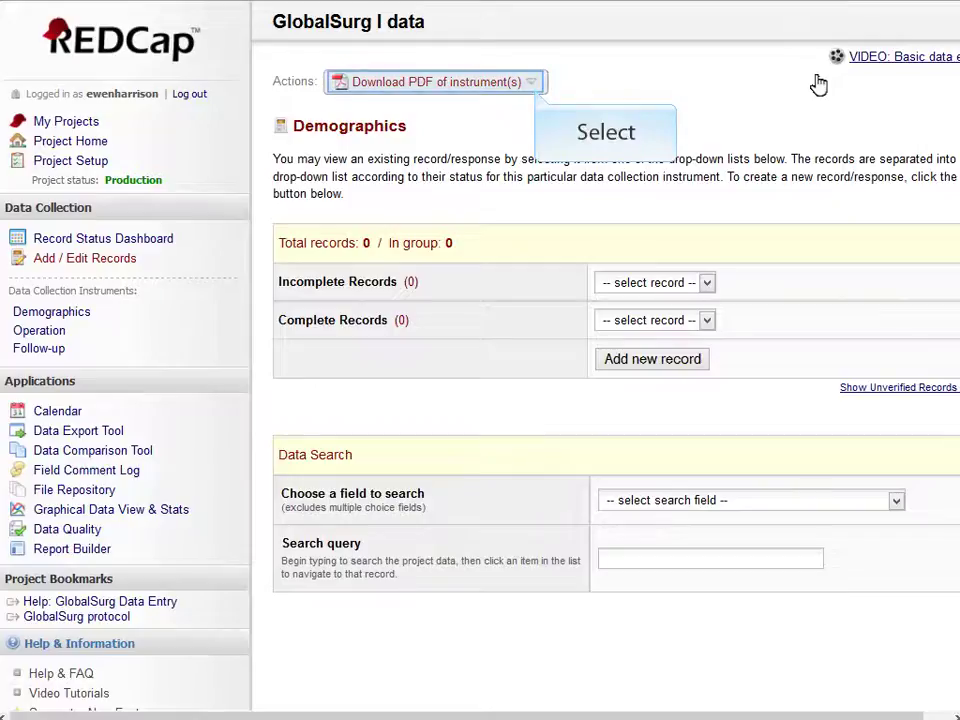
{"action": "left_click", "coordinate": [534, 86]}
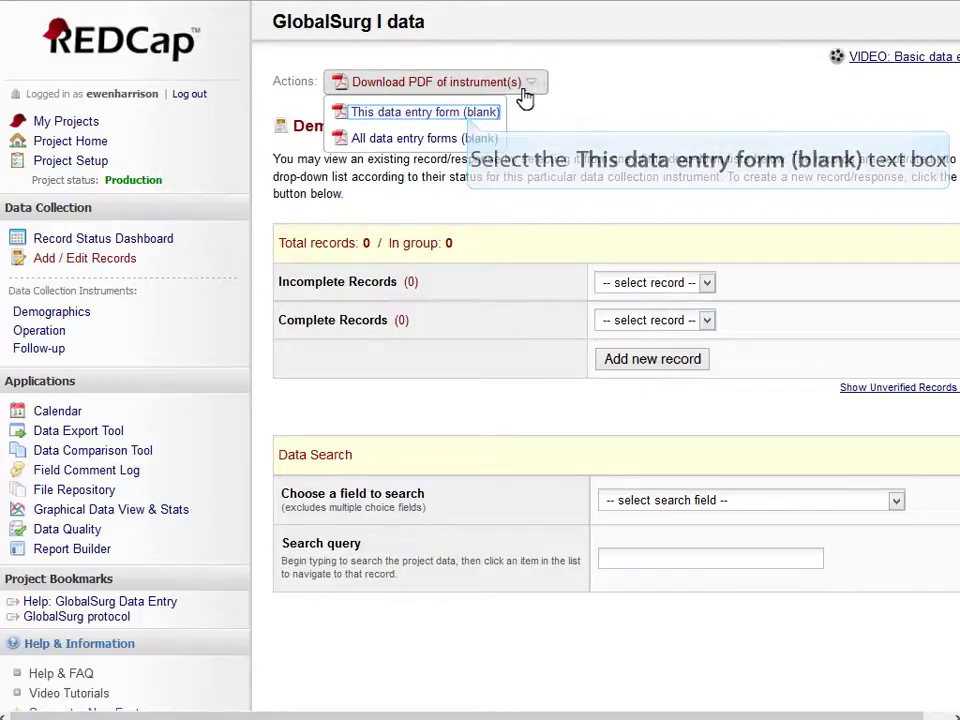
{"action": "left_click", "coordinate": [466, 113]}
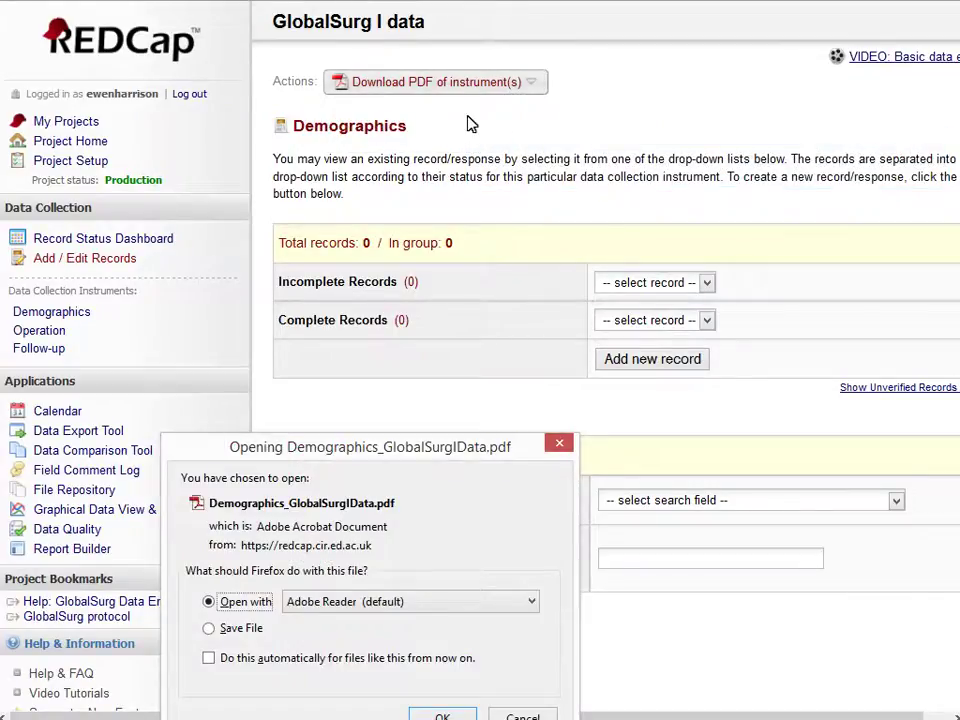
{"action": "key", "text": "Return"}
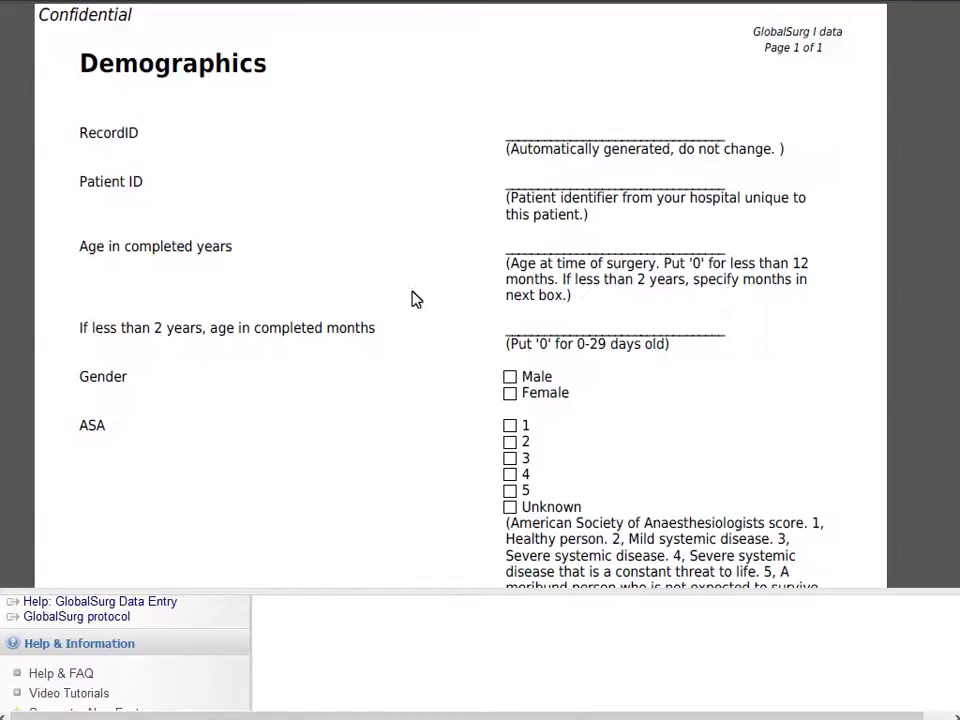
{"action": "key", "text": "ctrl+w"}
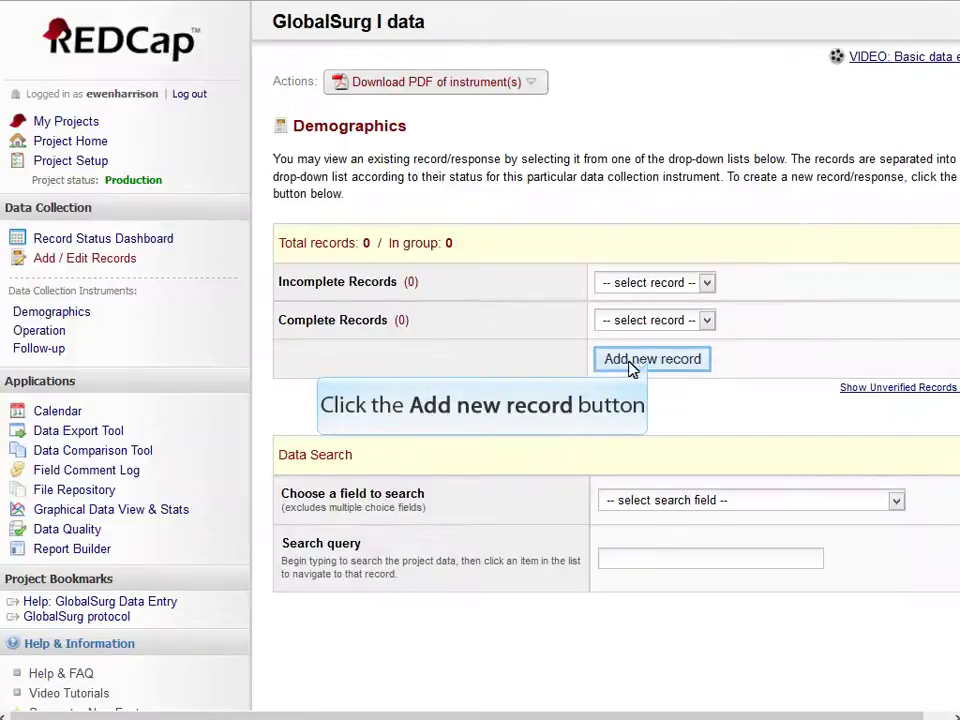
Add a new record and reuse an existing patient ID from the autocomplete list.
{"action": "left_click", "coordinate": [652, 359]}
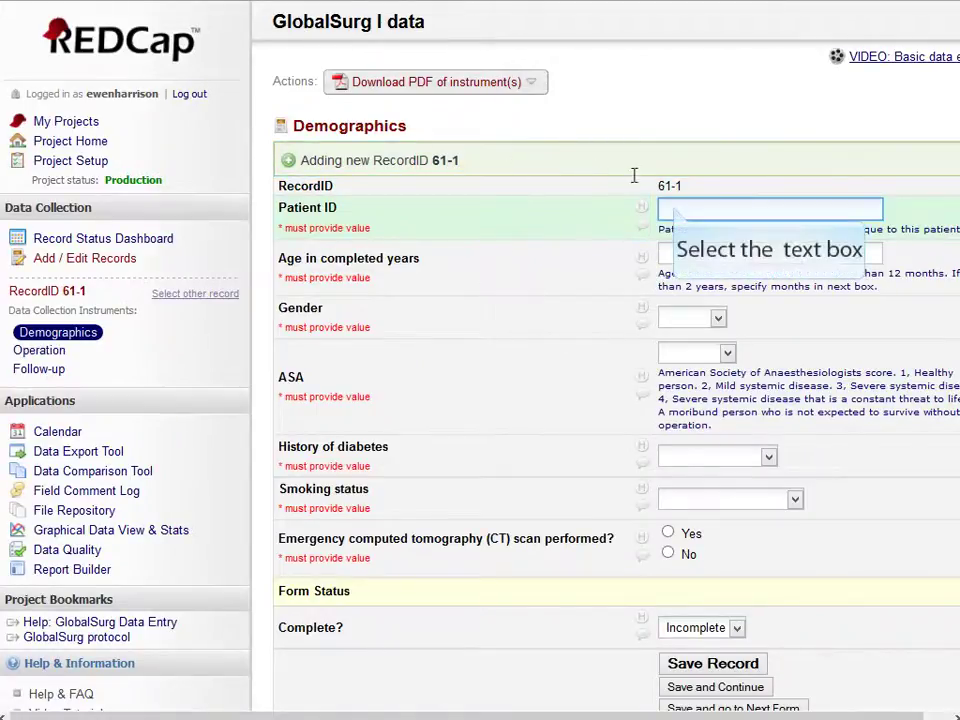
{"action": "left_click", "coordinate": [675, 207]}
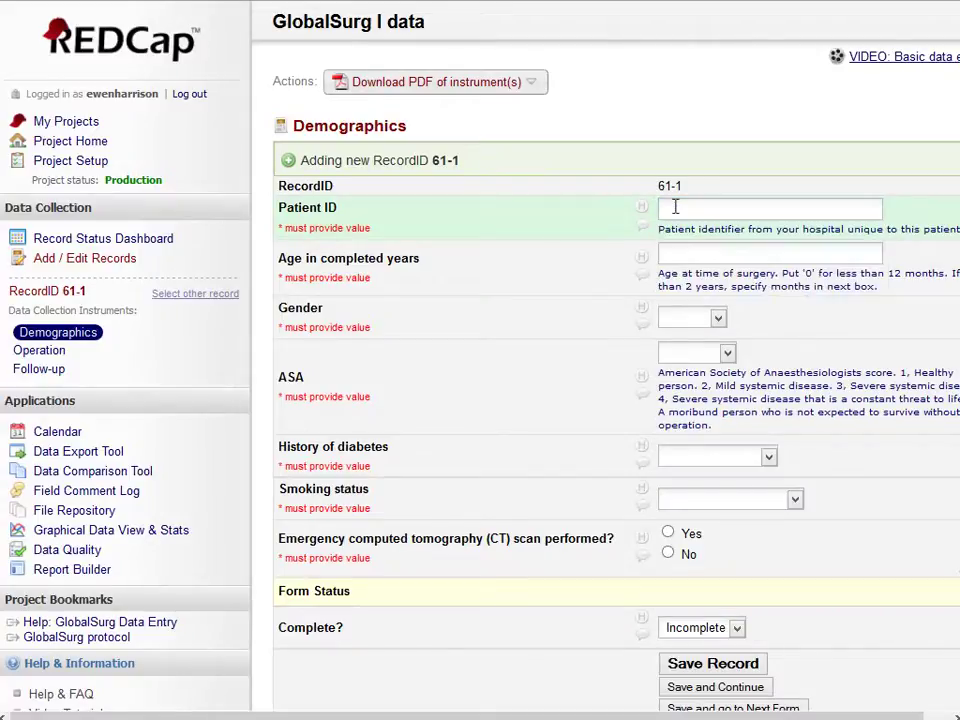
{"action": "left_click", "coordinate": [675, 207]}
{"action": "left_click", "coordinate": [675, 207]}
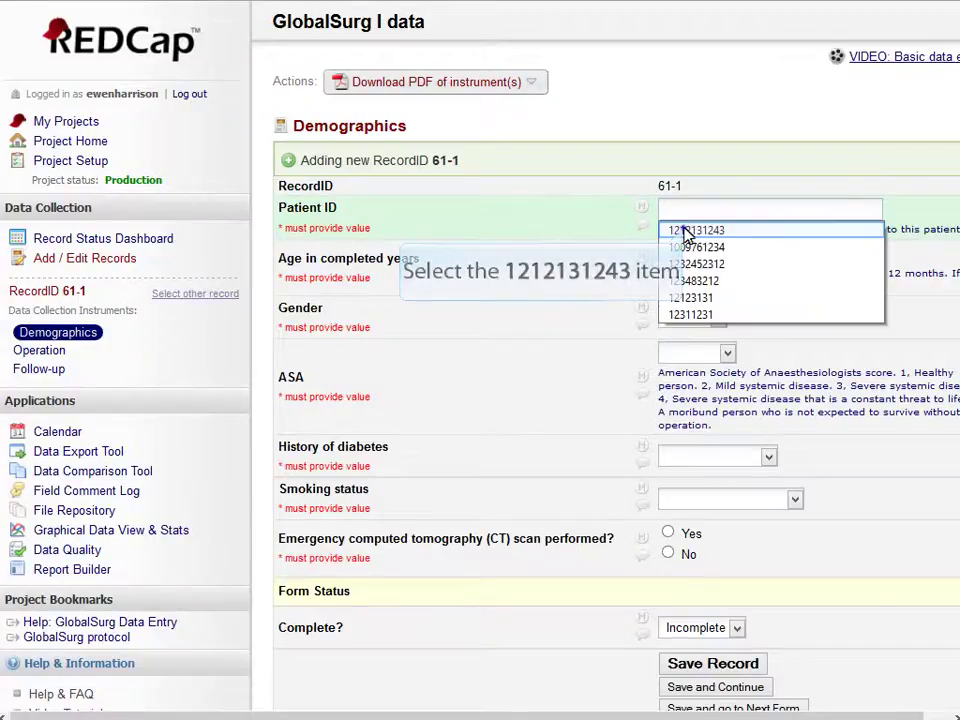
{"action": "left_click", "coordinate": [685, 228]}
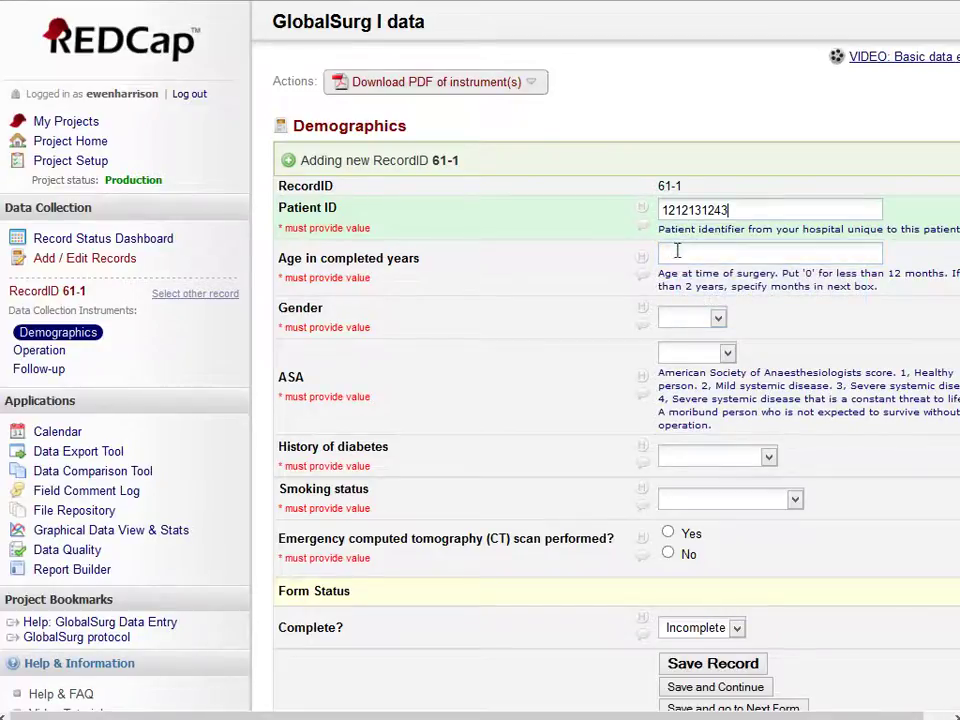
Enter the age as 1 completed year and 18 months.
{"action": "left_click", "coordinate": [677, 254]}
{"action": "type", "text": "1"}
{"action": "key", "text": "Tab"}
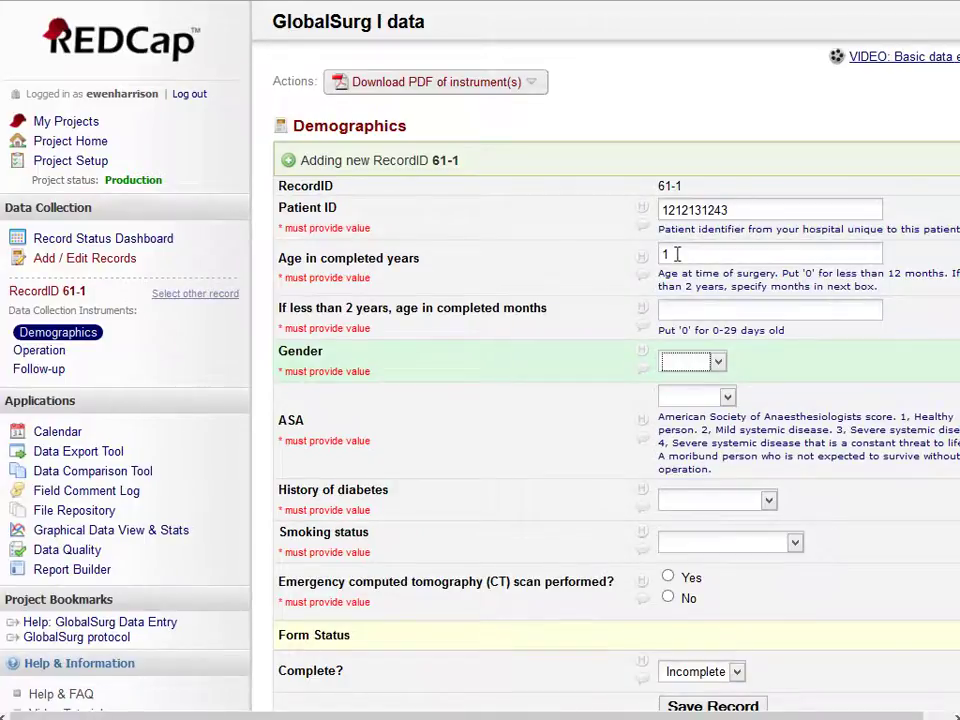
{"action": "key", "text": "shift+Tab"}
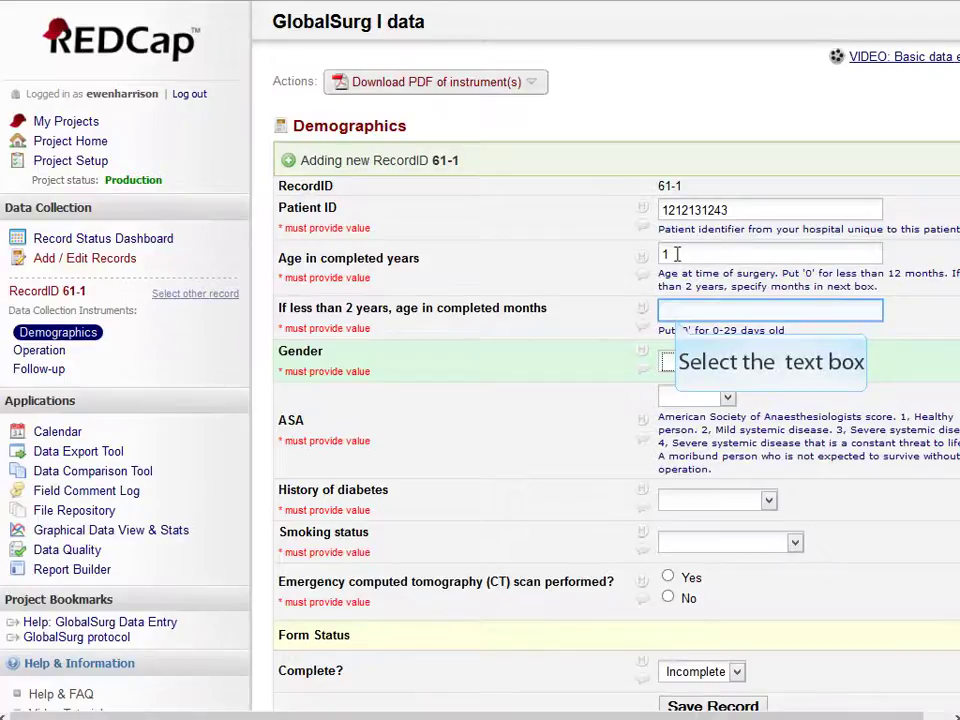
{"action": "key", "text": "Tab"}
{"action": "left_click", "coordinate": [676, 317]}
{"action": "type", "text": "18"}
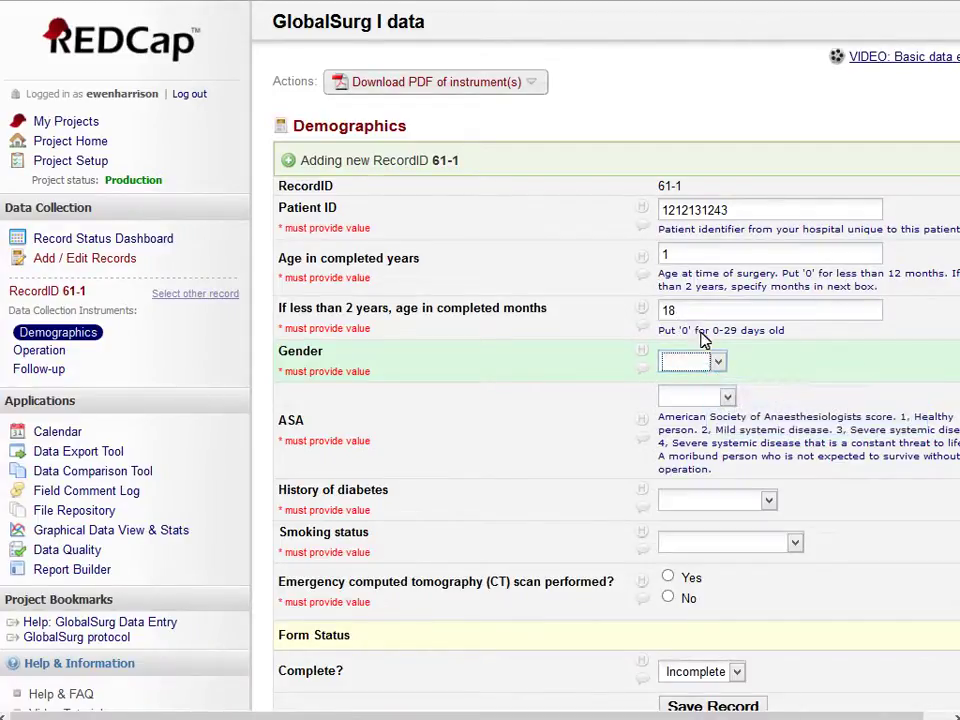
Set Gender to Male, ASA score 1, diabetes No, and smoking 'No, never'.
{"action": "left_click", "coordinate": [707, 362]}
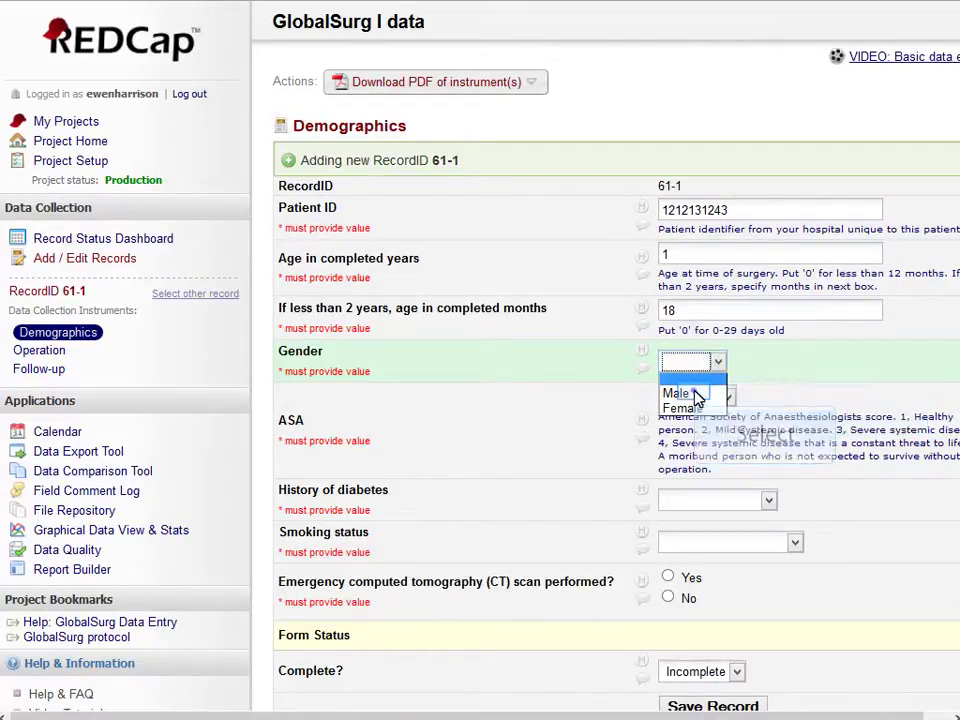
{"action": "left_click", "coordinate": [697, 393]}
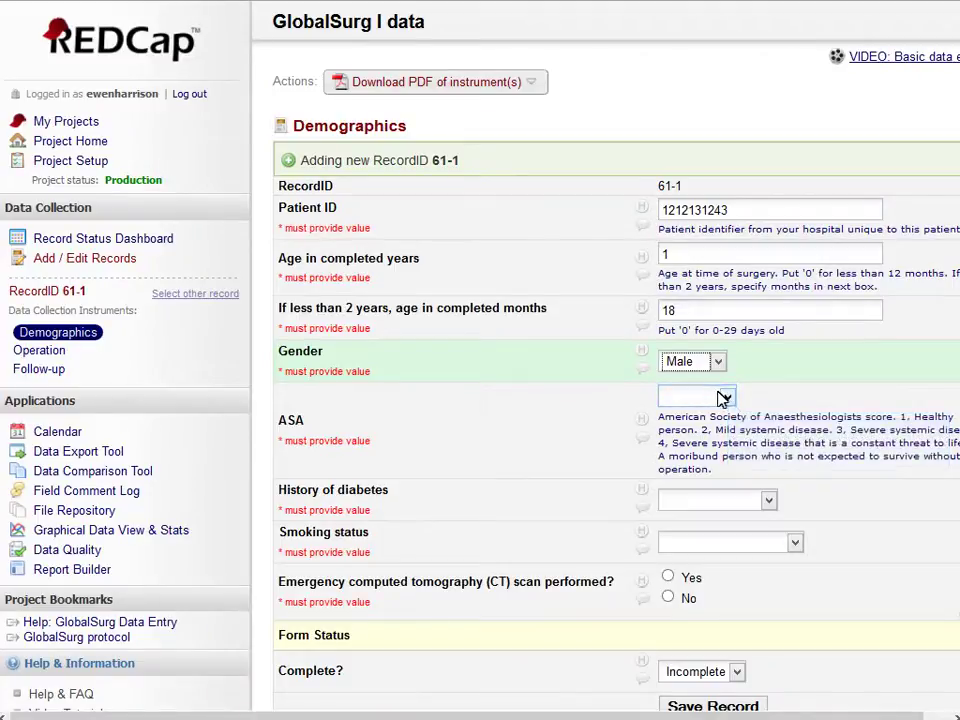
{"action": "left_click", "coordinate": [729, 398]}
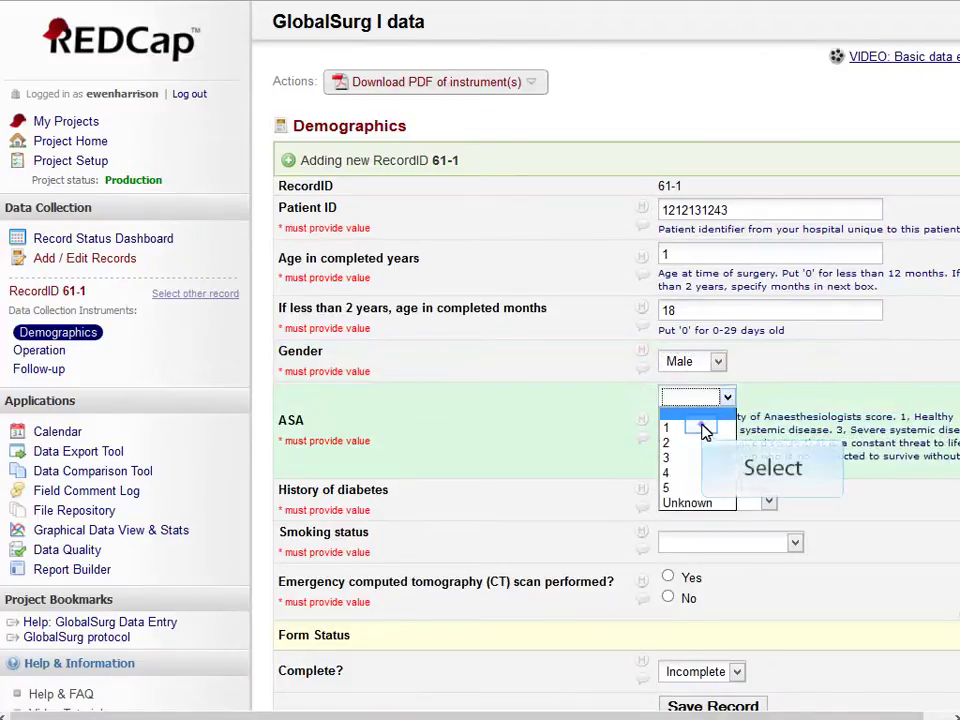
{"action": "left_click", "coordinate": [705, 427]}
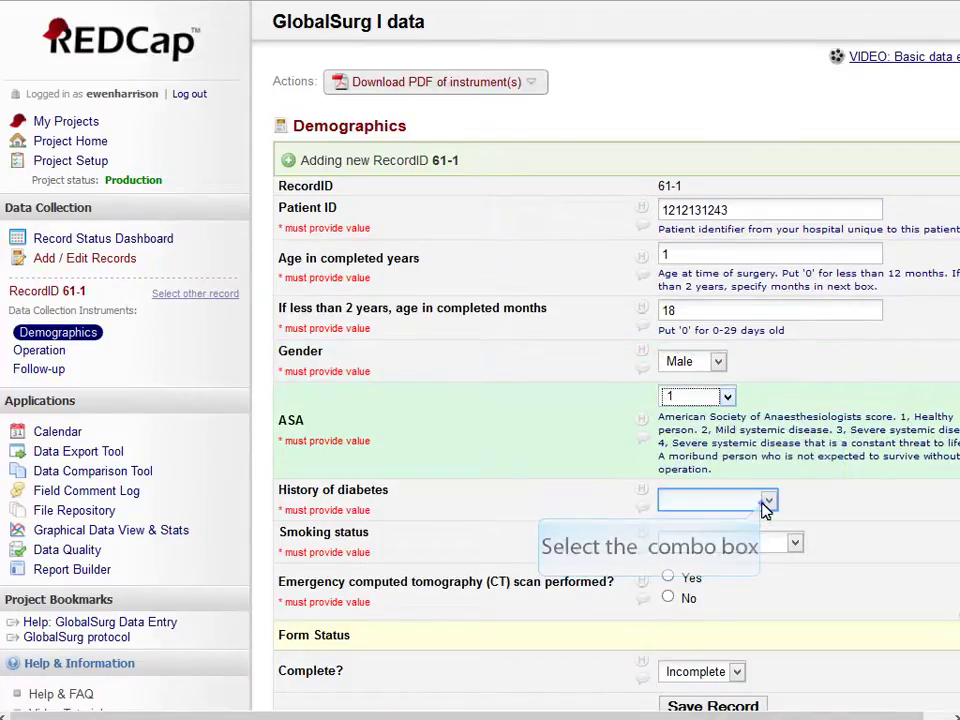
{"action": "left_click", "coordinate": [766, 502]}
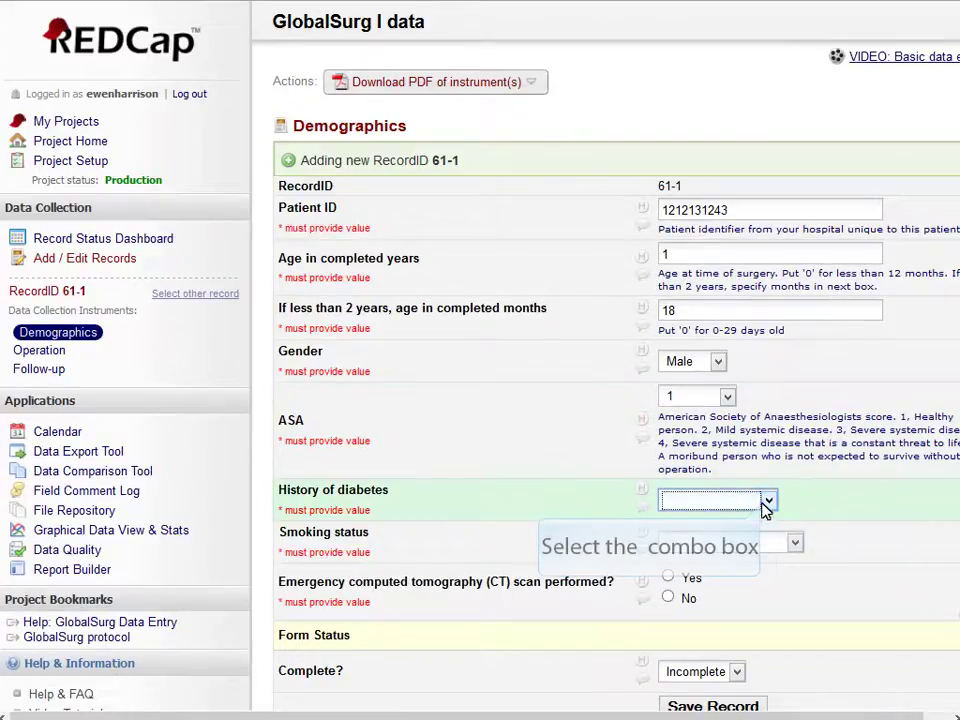
{"action": "left_click", "coordinate": [766, 503]}
{"action": "left_click", "coordinate": [705, 532]}
{"action": "left_click", "coordinate": [788, 542]}
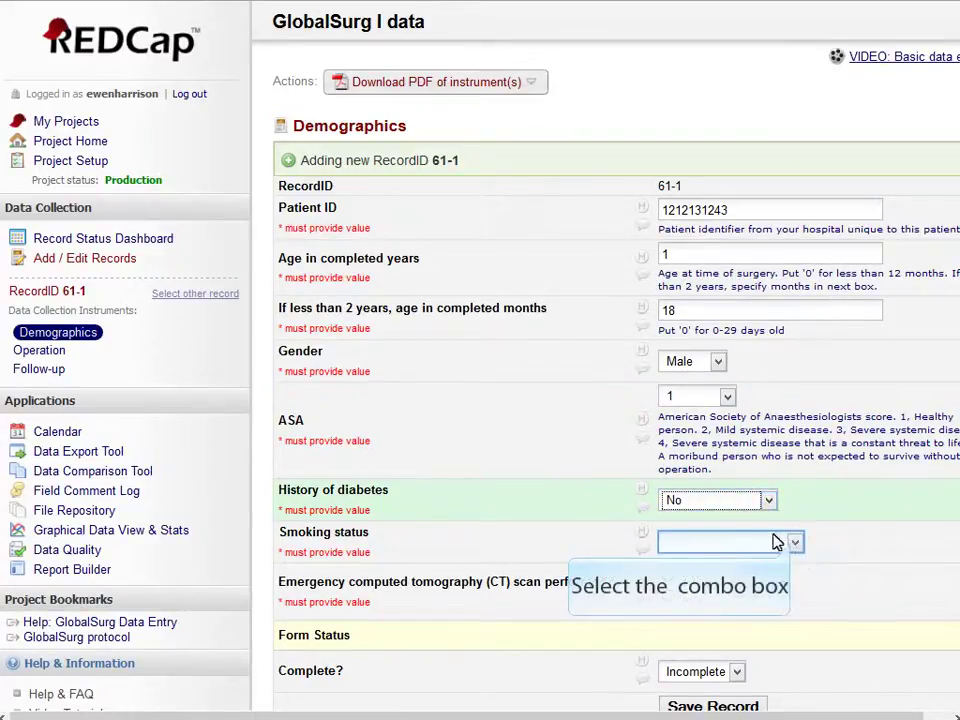
{"action": "left_click", "coordinate": [790, 544]}
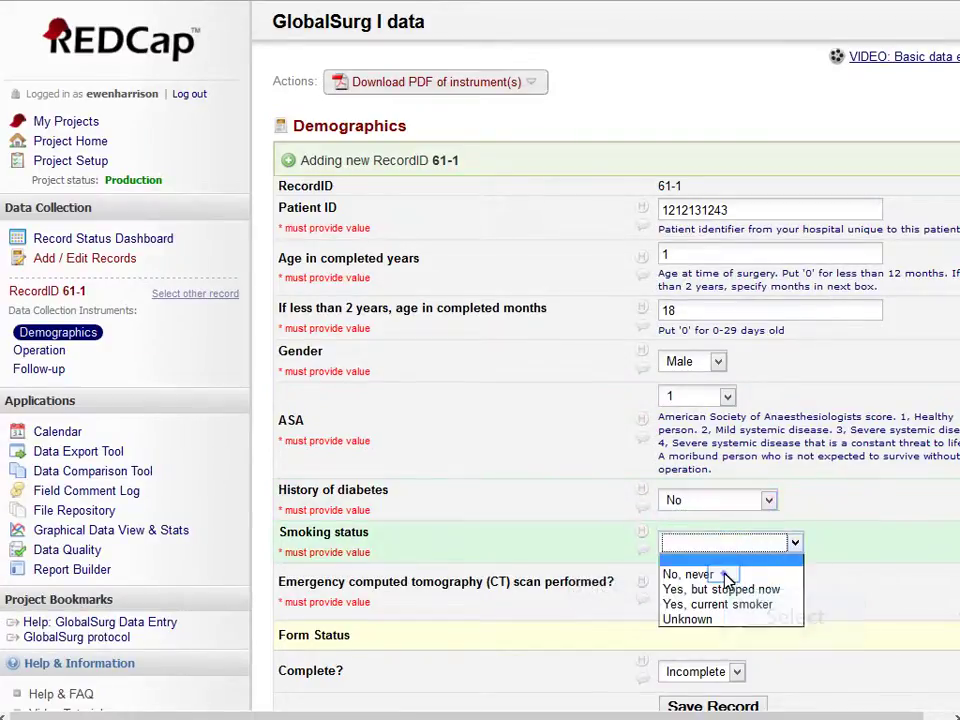
{"action": "left_click", "coordinate": [729, 575]}
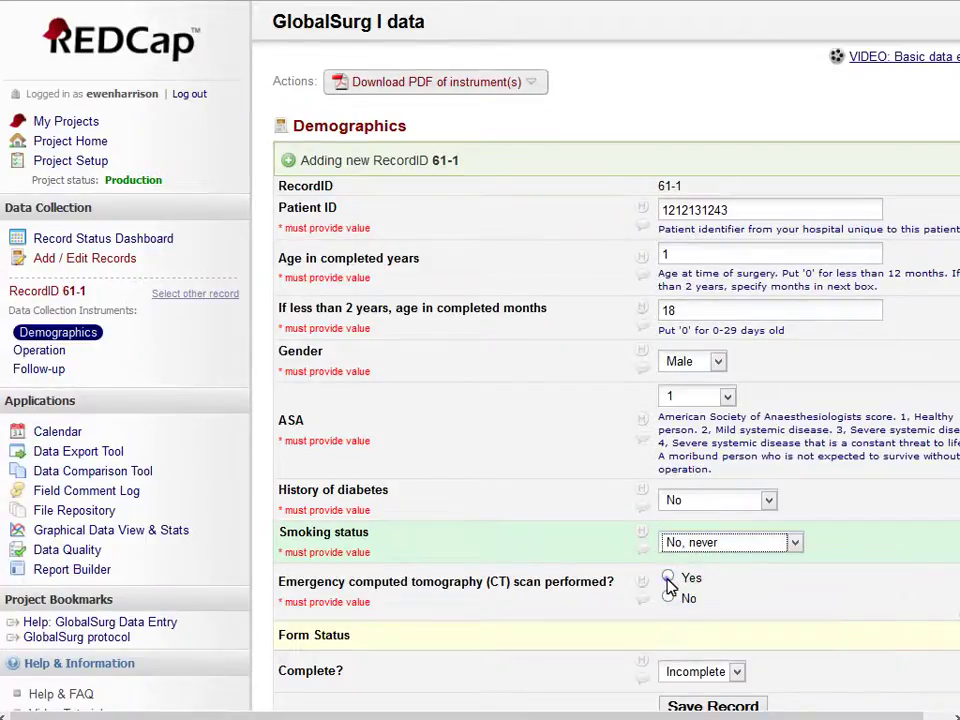
Record that a CT scan was performed and set the form status to Complete.
{"action": "scroll", "coordinate": [670, 585], "scroll_direction": "down", "scroll_amount": 3}
{"action": "left_click", "coordinate": [669, 423]}
{"action": "left_click", "coordinate": [734, 516]}
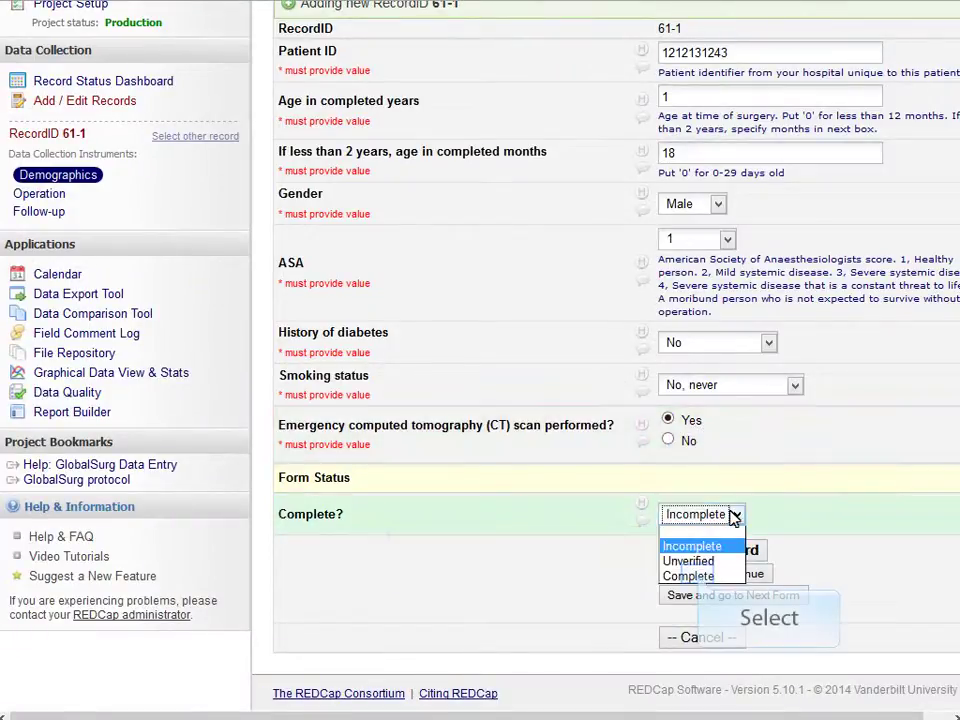
{"action": "left_click", "coordinate": [690, 575]}
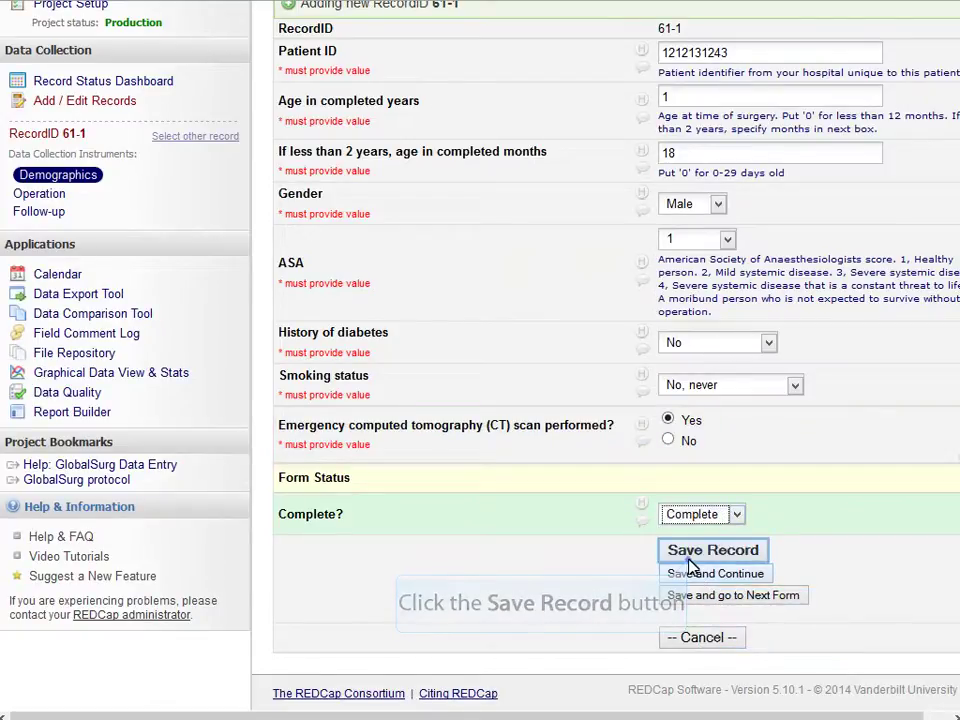
Save the Demographics form and view record 61-1 on the Record Status Dashboard.
{"action": "left_click", "coordinate": [692, 556]}
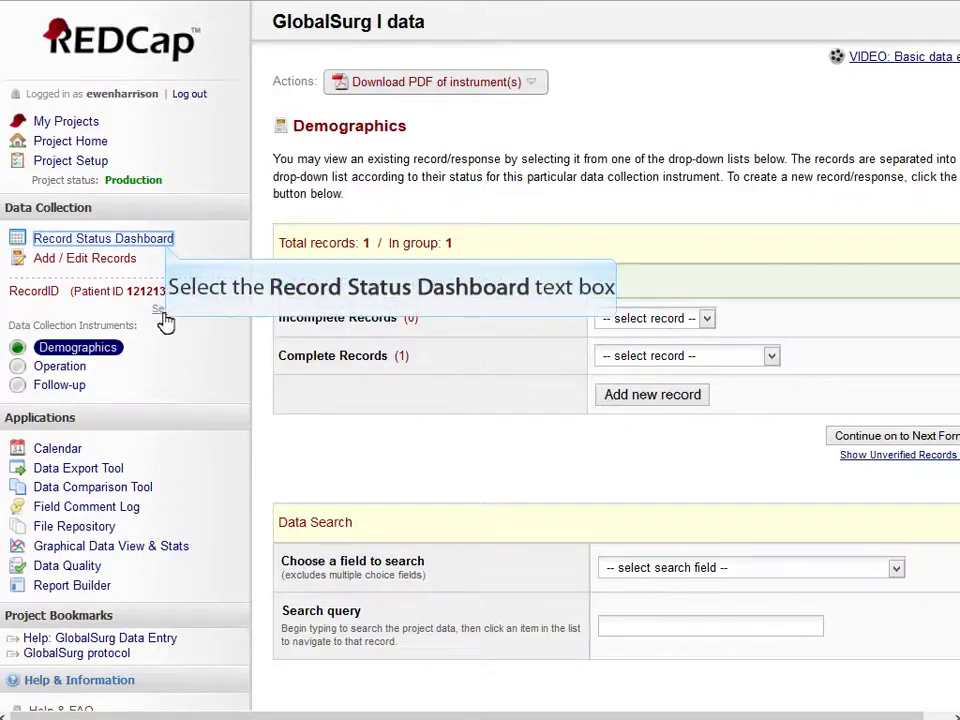
{"action": "left_click", "coordinate": [160, 240]}
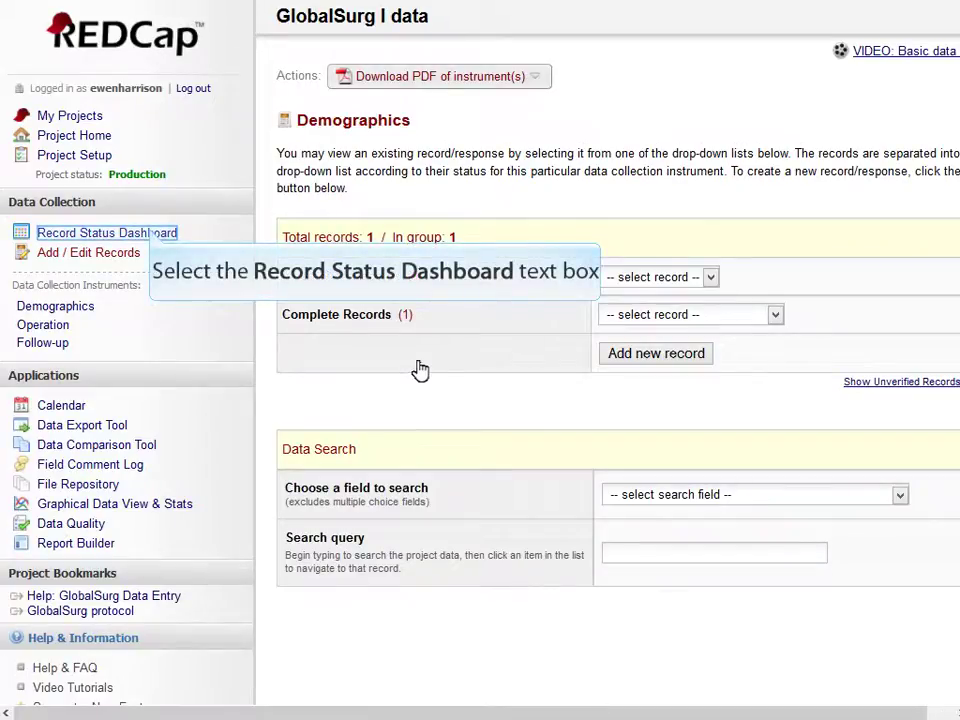
{"action": "left_click", "coordinate": [151, 234]}
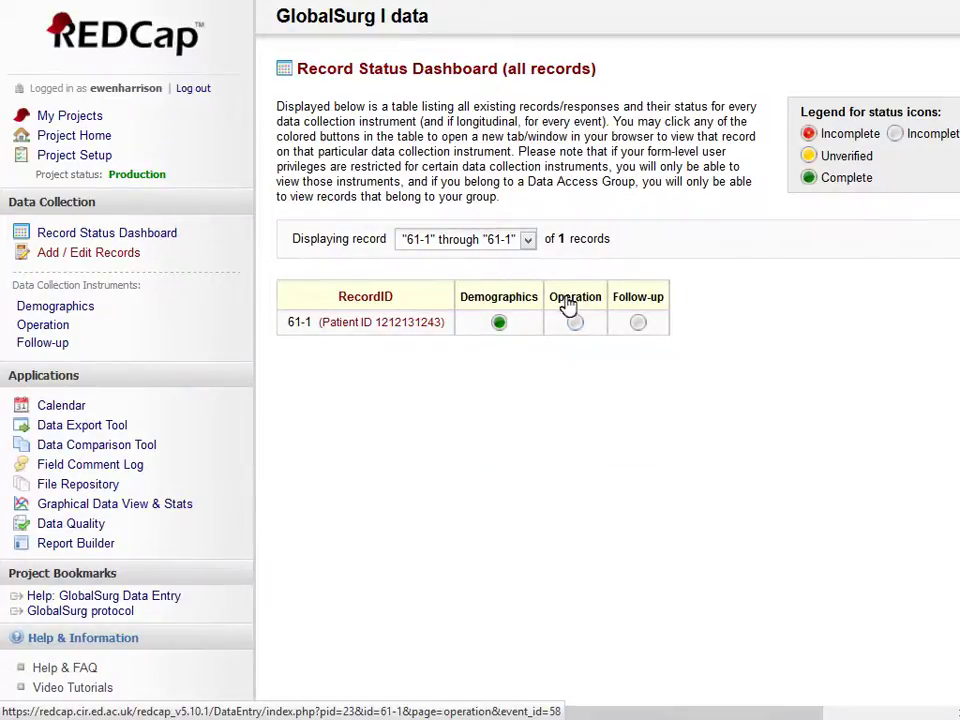
Open the Operation form with today's date, daytime start, 6-11 hour wait, checklist used.
{"action": "left_click", "coordinate": [575, 323]}
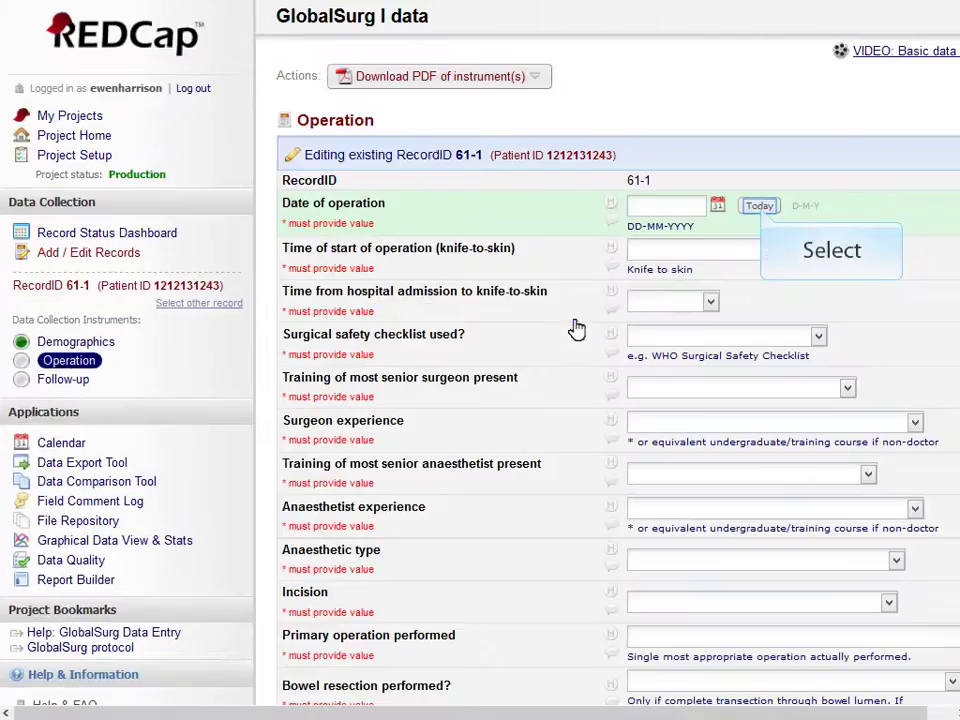
{"action": "left_click", "coordinate": [760, 210]}
{"action": "left_click", "coordinate": [706, 250]}
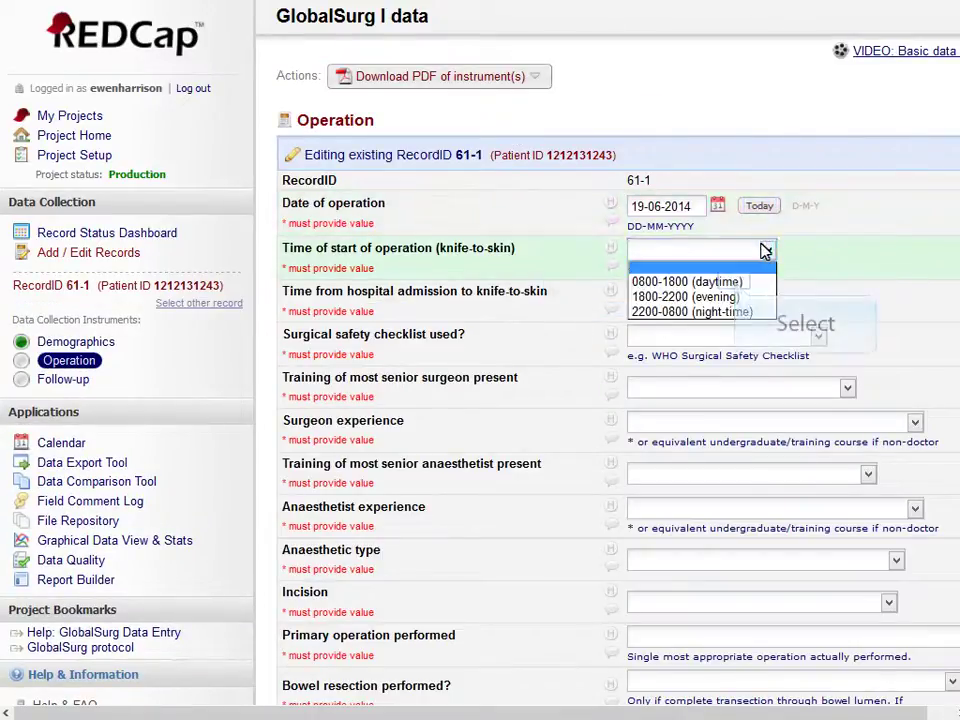
{"action": "left_click", "coordinate": [675, 282]}
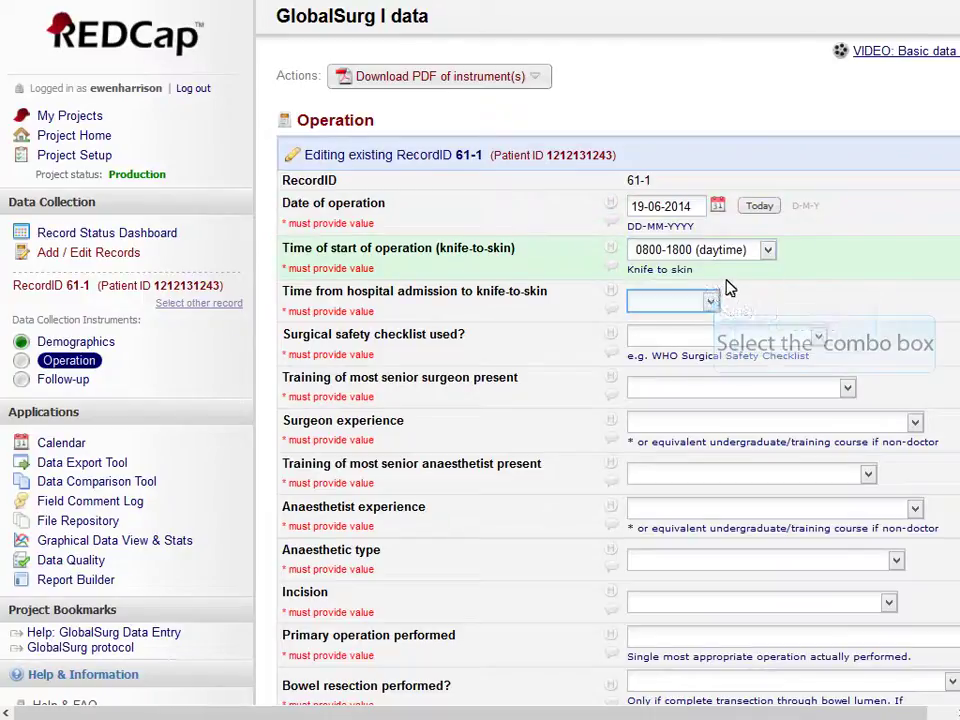
{"action": "left_click", "coordinate": [712, 302]}
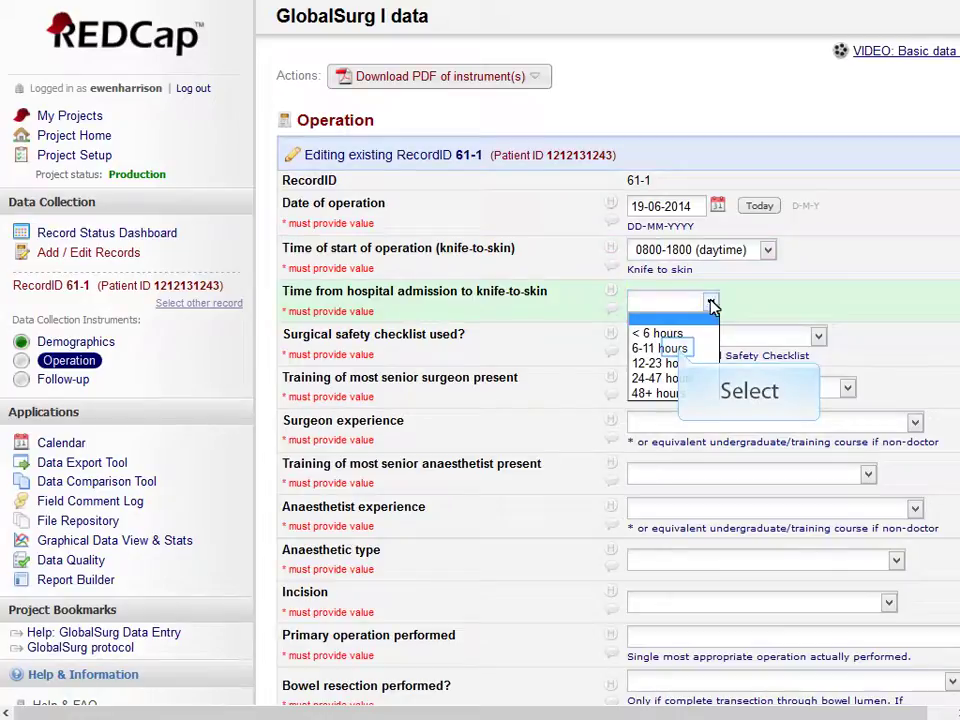
{"action": "left_click", "coordinate": [679, 348]}
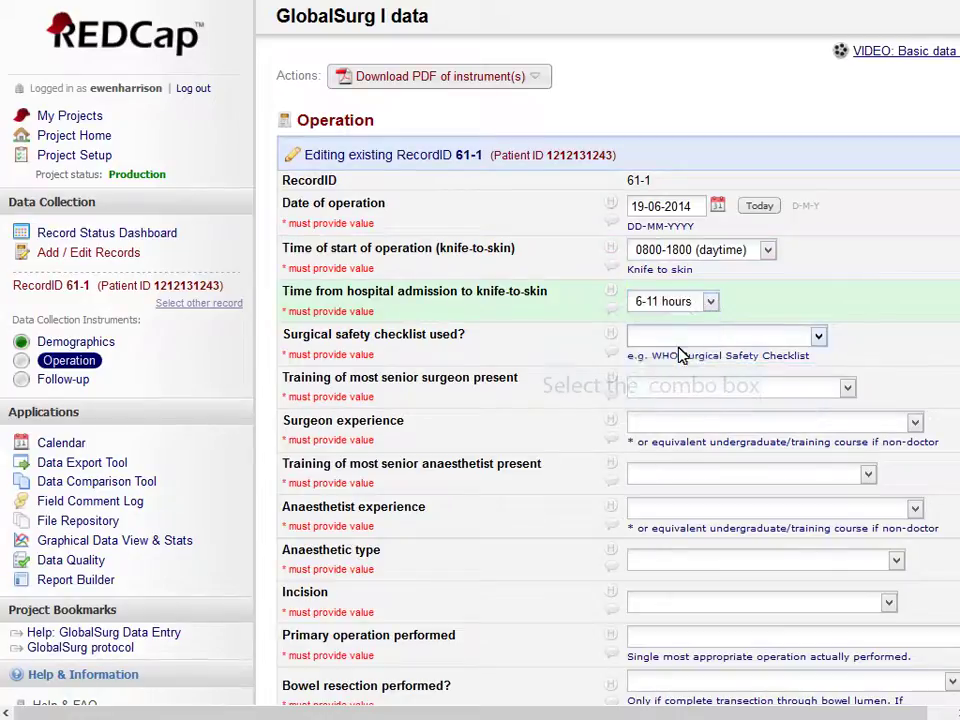
{"action": "left_click", "coordinate": [763, 338]}
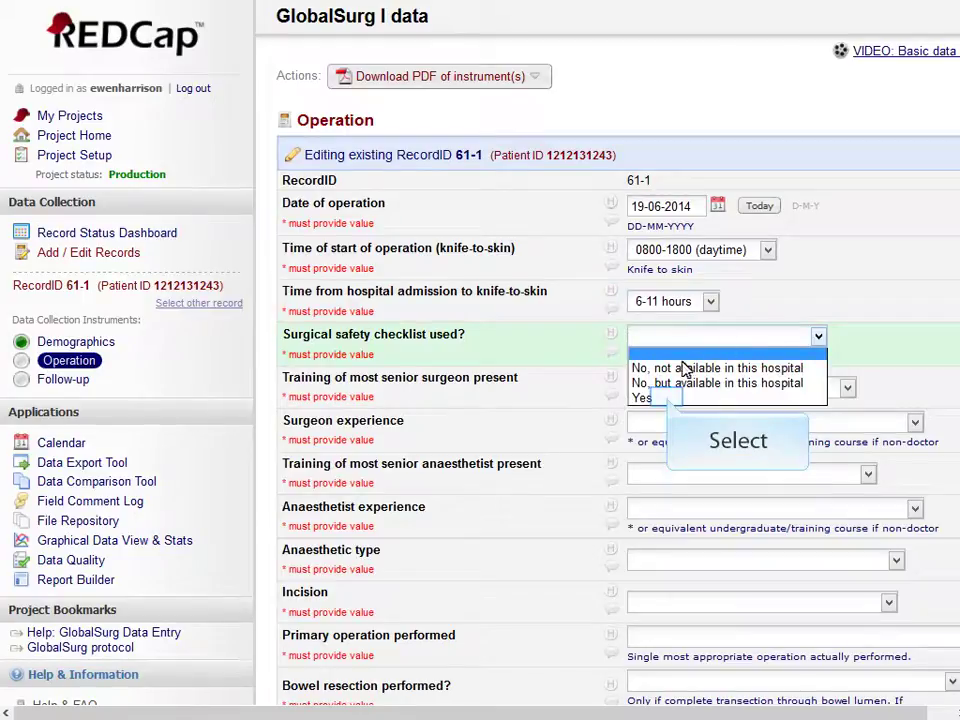
{"action": "left_click", "coordinate": [669, 398]}
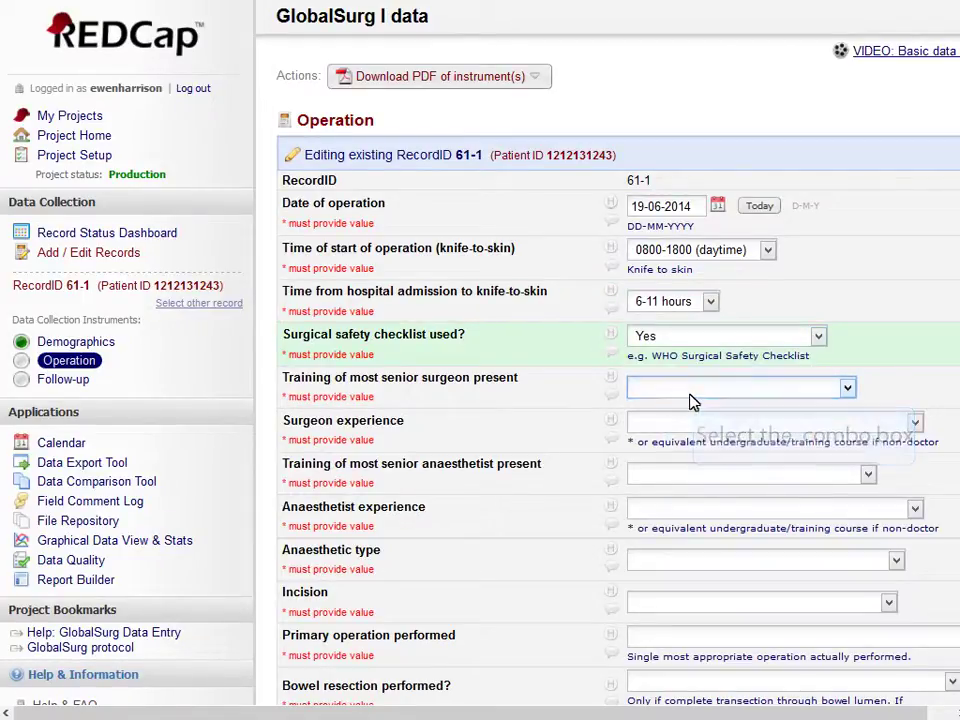
Set surgeon and anaesthetist to medically-qualified specialists with 5 years or more experience.
{"action": "left_click", "coordinate": [697, 398]}
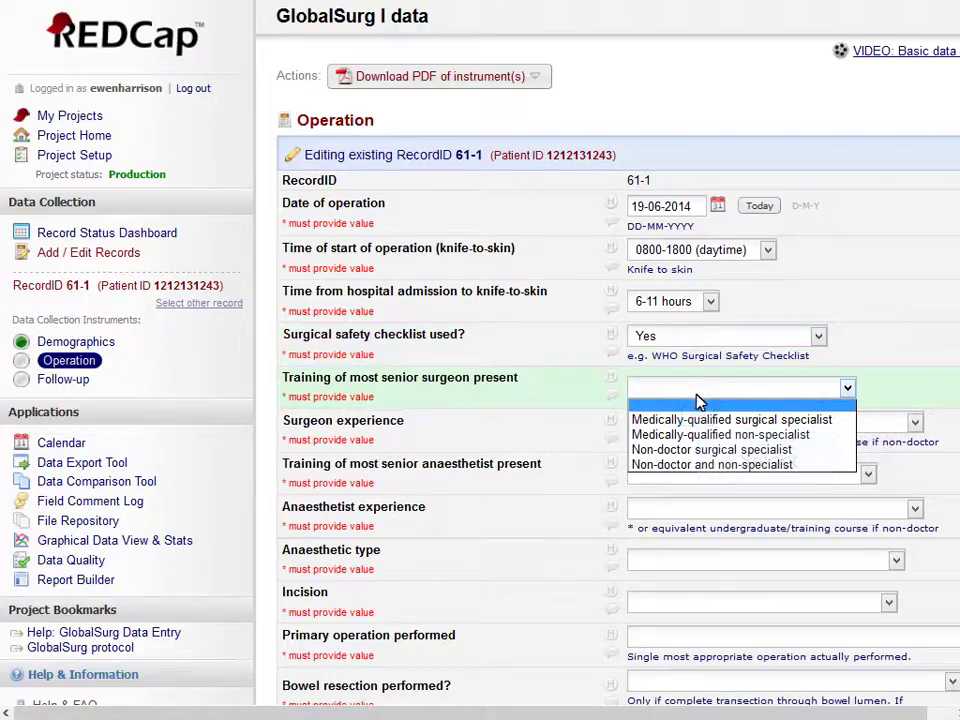
{"action": "left_click", "coordinate": [702, 420]}
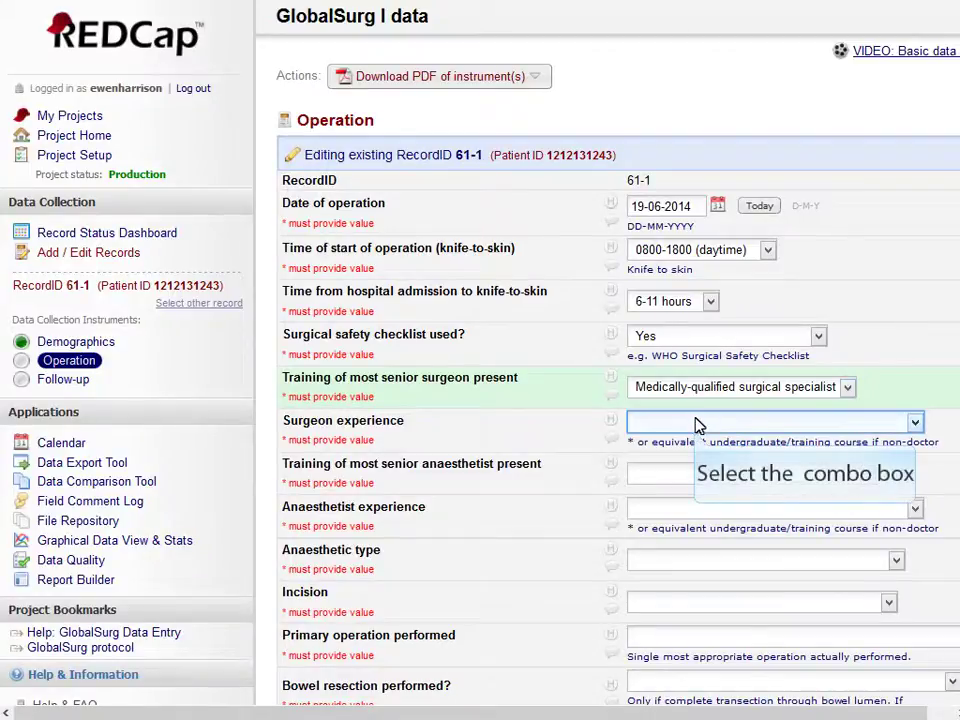
{"action": "left_click", "coordinate": [697, 424]}
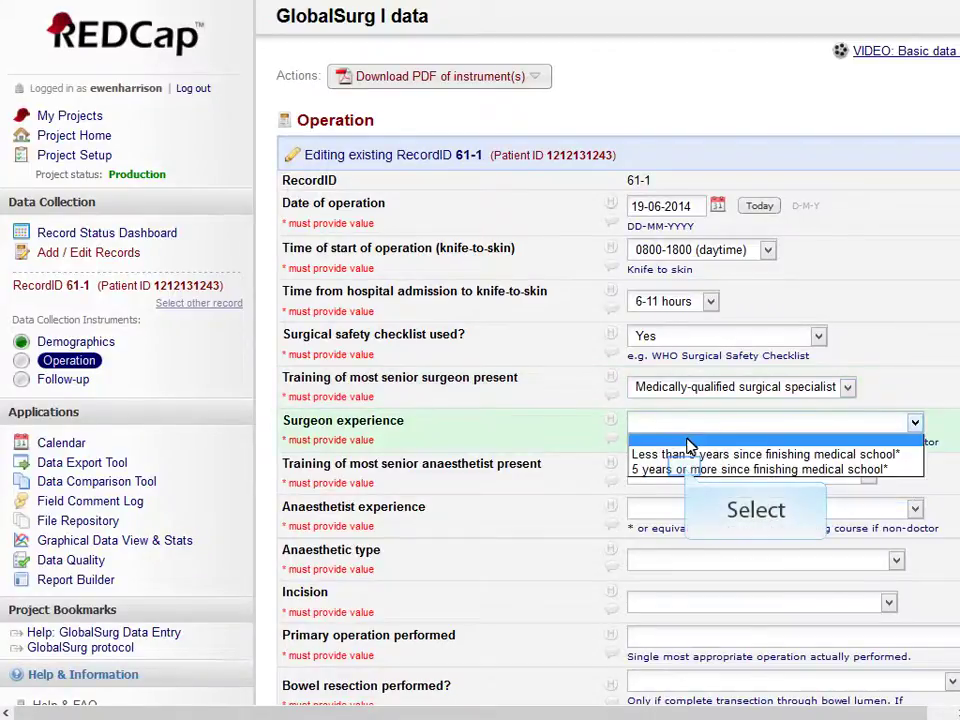
{"action": "left_click", "coordinate": [688, 469]}
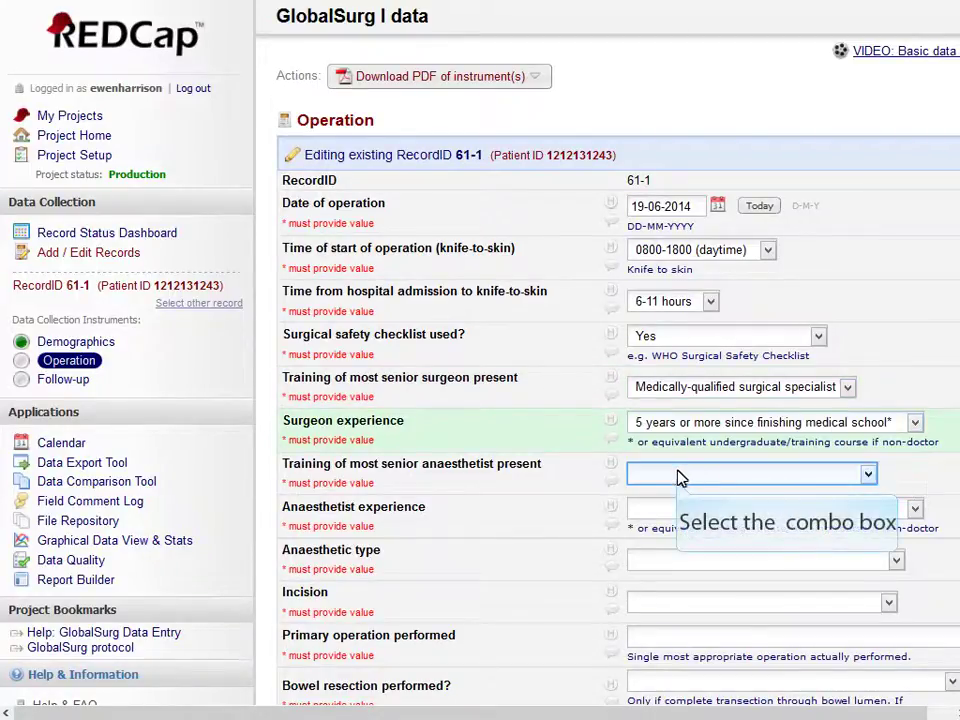
{"action": "left_click", "coordinate": [676, 481]}
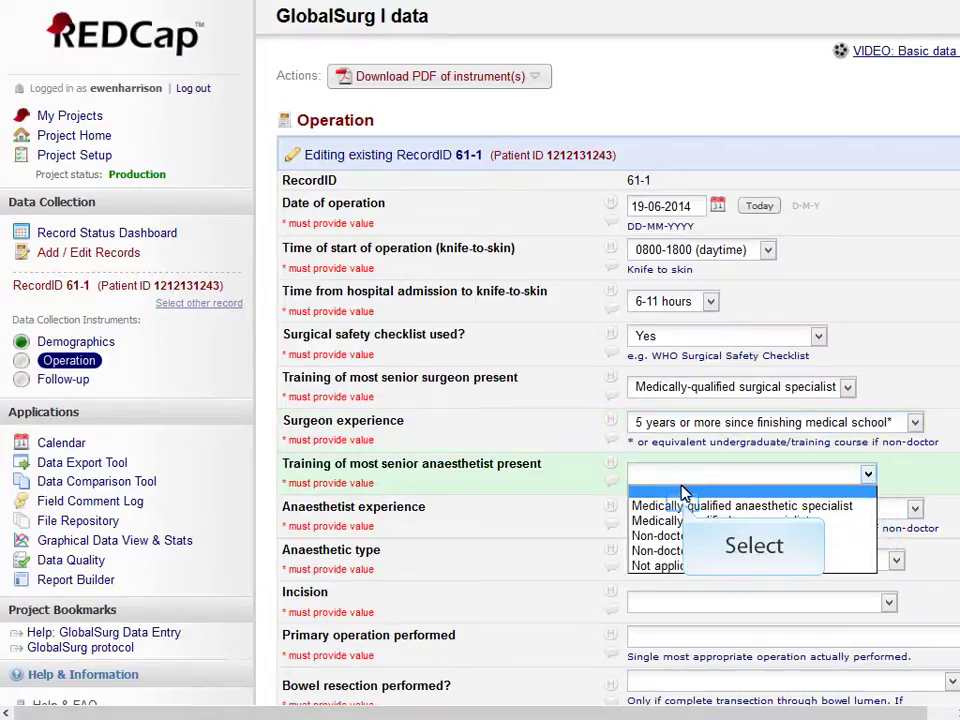
{"action": "left_click", "coordinate": [685, 505]}
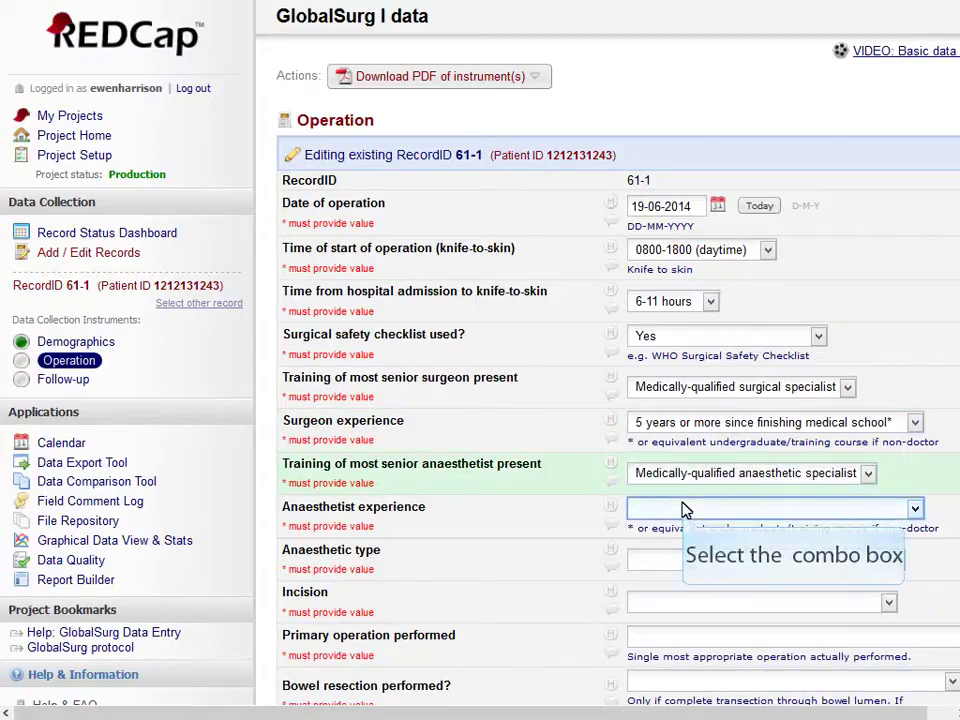
{"action": "left_click", "coordinate": [684, 514]}
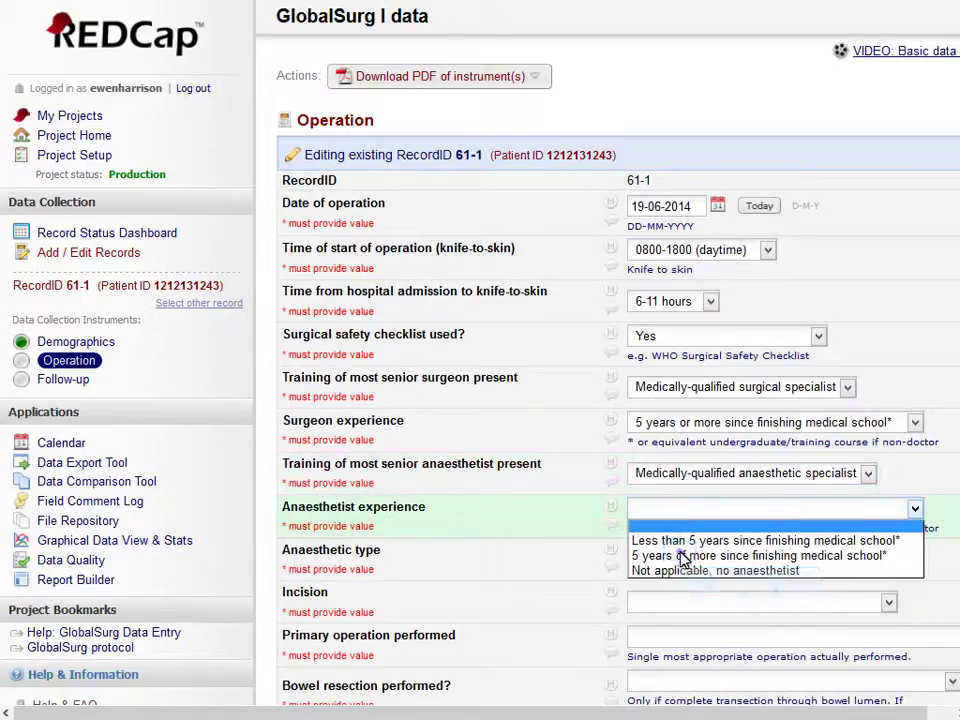
{"action": "left_click", "coordinate": [684, 556]}
Set anaesthetic type to General anaesthetic and the incision to Midline.
{"action": "left_click", "coordinate": [683, 567]}
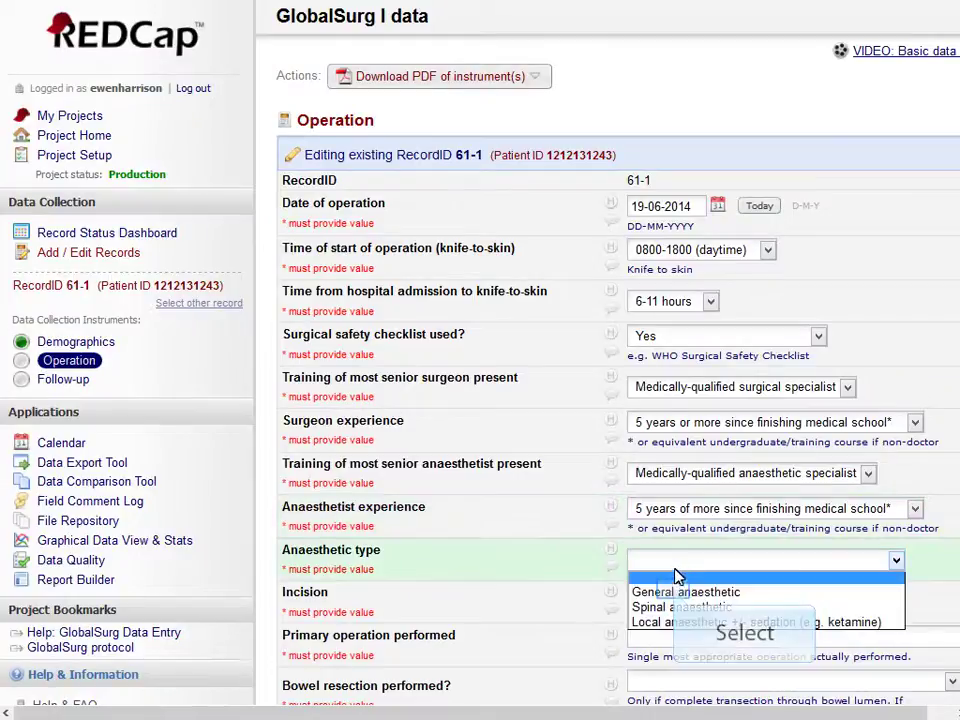
{"action": "left_click", "coordinate": [678, 594]}
{"action": "left_click", "coordinate": [681, 606]}
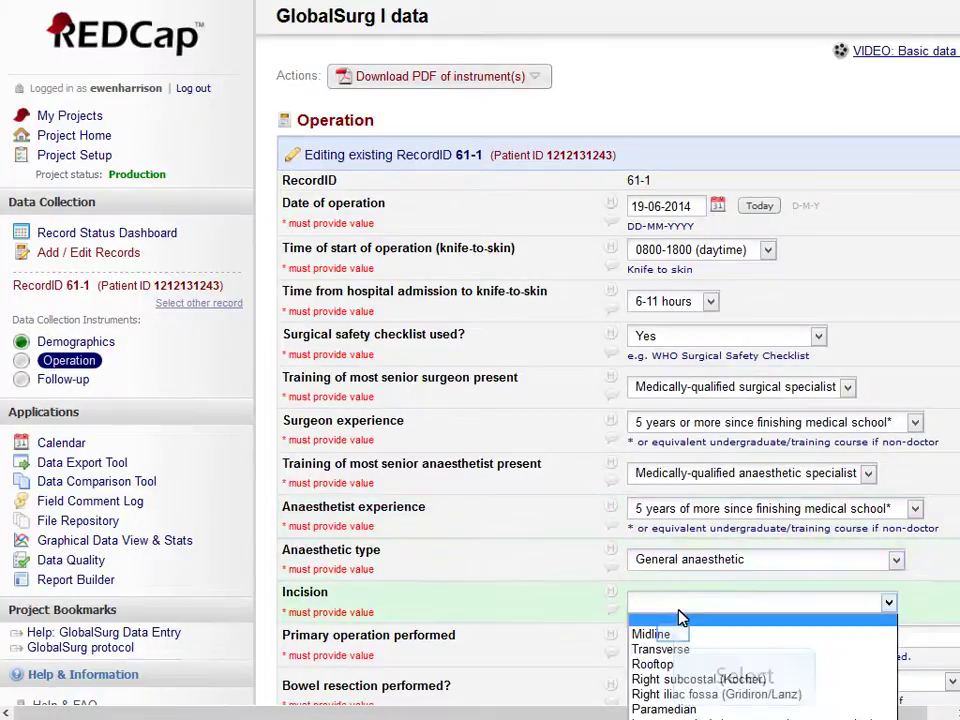
{"action": "left_click", "coordinate": [675, 635]}
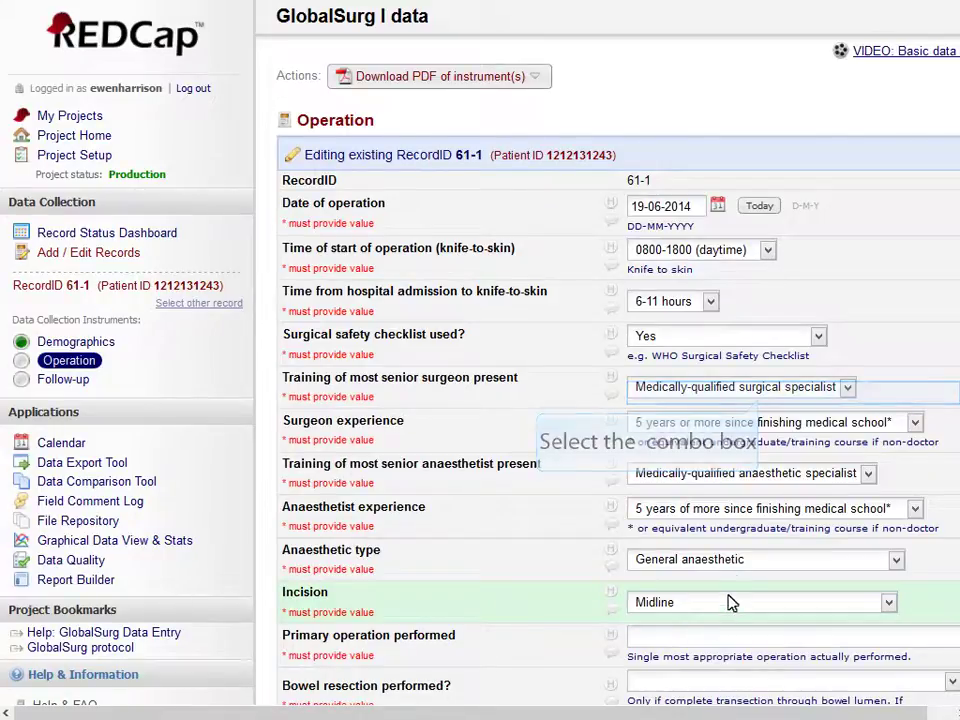
Record laparotomy only, no bowel resection or stoma, negative-laparotomy diagnosis, and bottle/mains oxygen.
{"action": "scroll", "coordinate": [761, 403], "scroll_direction": "down", "scroll_amount": 3}
{"action": "left_click", "coordinate": [760, 405]}
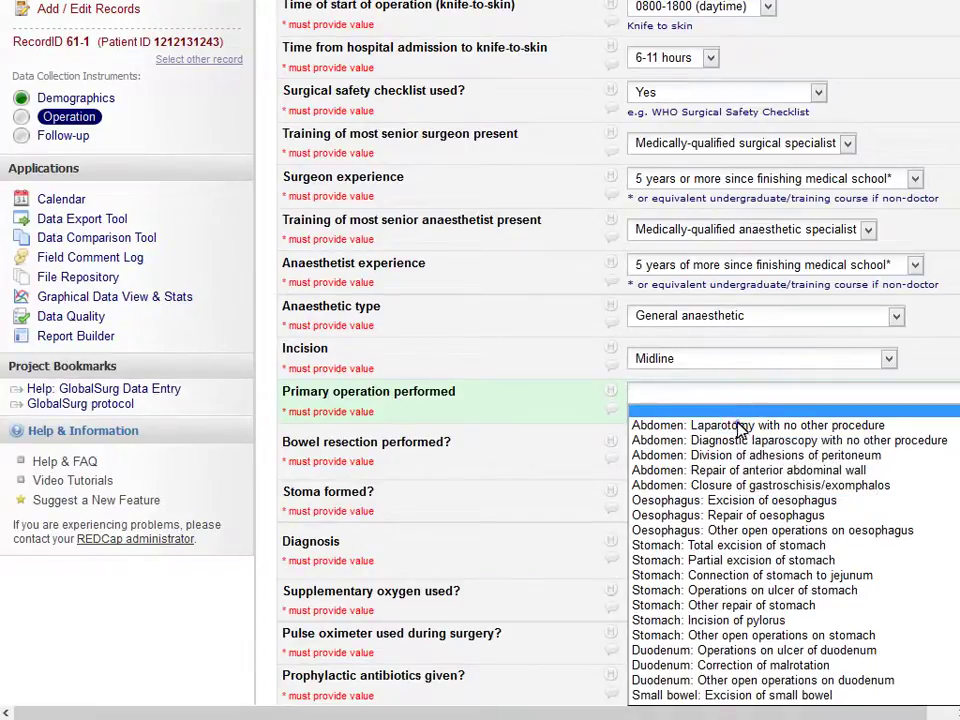
{"action": "left_click", "coordinate": [740, 428]}
{"action": "left_click", "coordinate": [705, 440]}
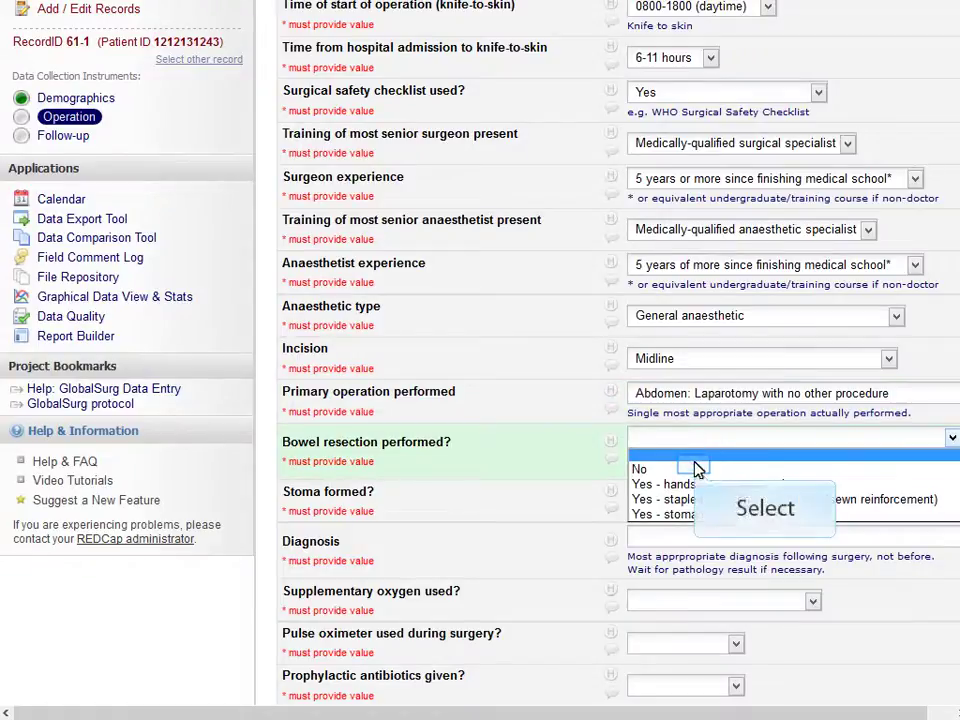
{"action": "left_click", "coordinate": [693, 468]}
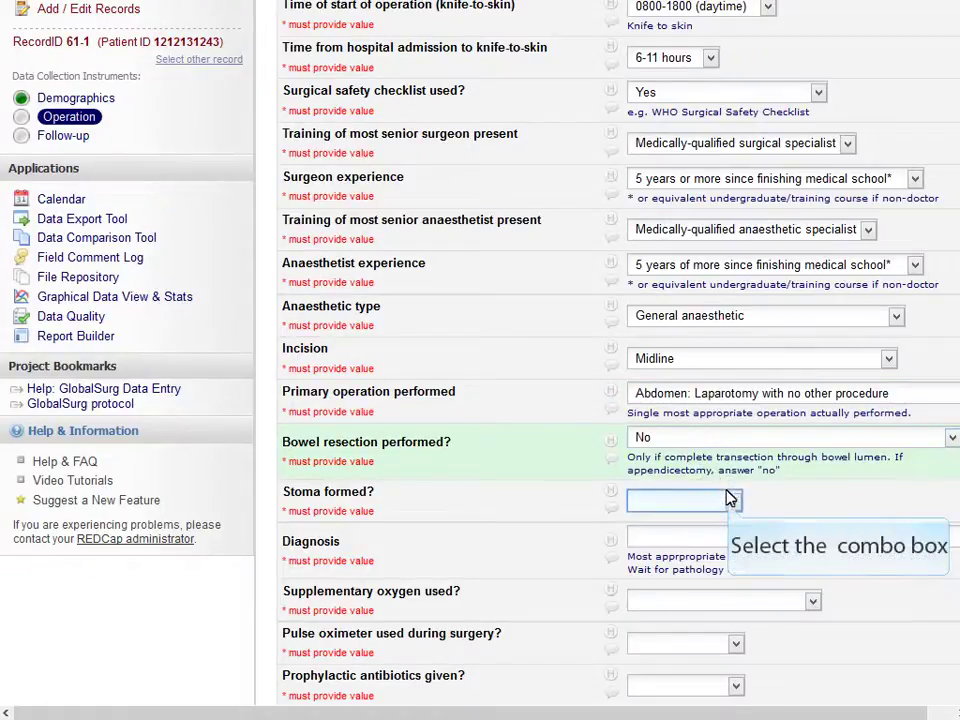
{"action": "left_click", "coordinate": [731, 501]}
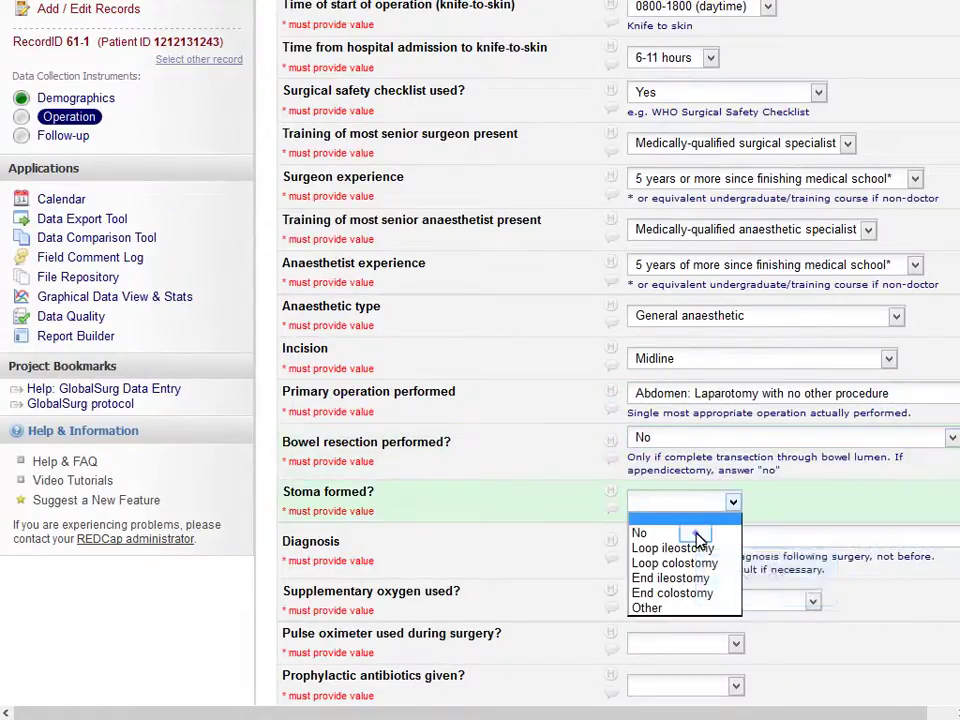
{"action": "left_click", "coordinate": [697, 534]}
{"action": "left_click", "coordinate": [722, 543]}
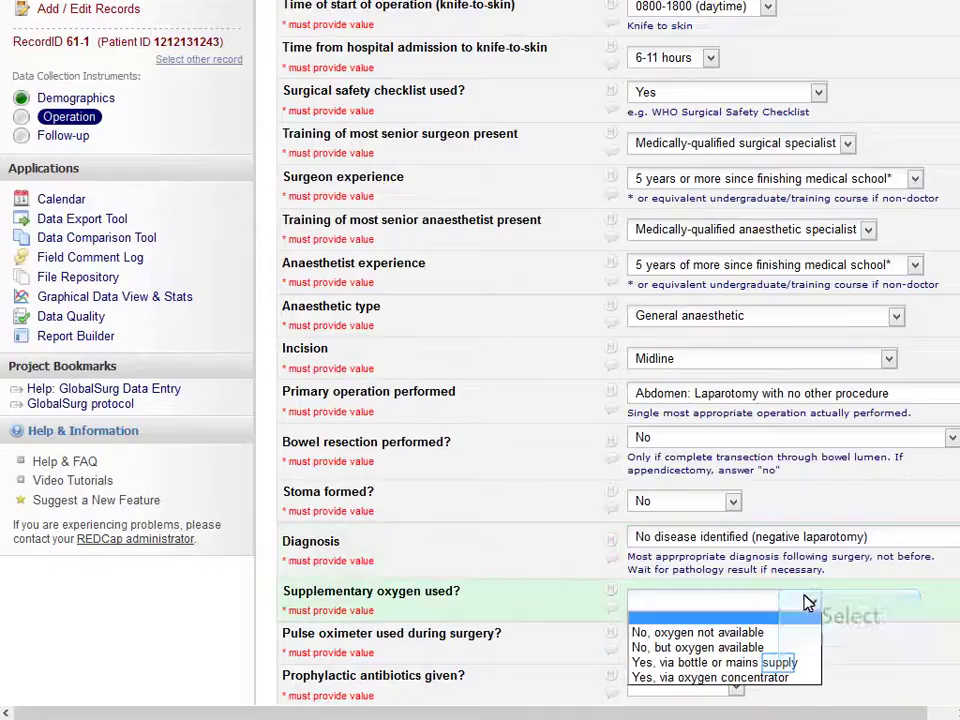
{"action": "left_click", "coordinate": [781, 665]}
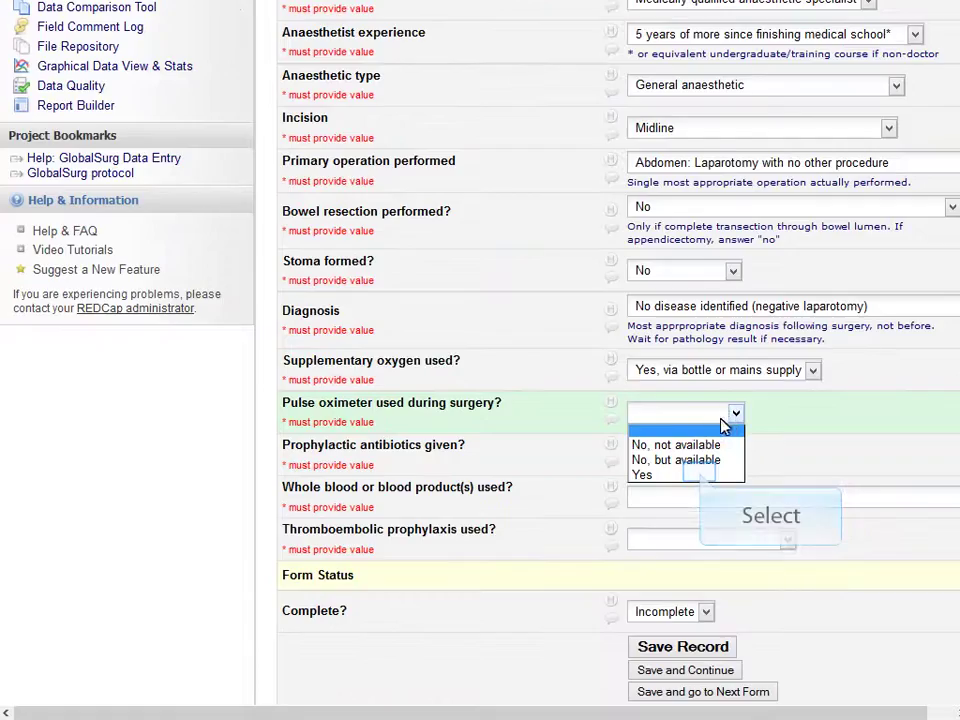
Answer Yes for pulse oximeter and antibiotics, whole blood 'No, but available', drug-and-mechanical thromboprophylaxis, status Complete.
{"action": "scroll", "coordinate": [733, 455], "scroll_direction": "down", "scroll_amount": 4}
{"action": "left_click", "coordinate": [700, 413]}
{"action": "left_click", "coordinate": [703, 475]}
{"action": "left_click", "coordinate": [690, 458]}
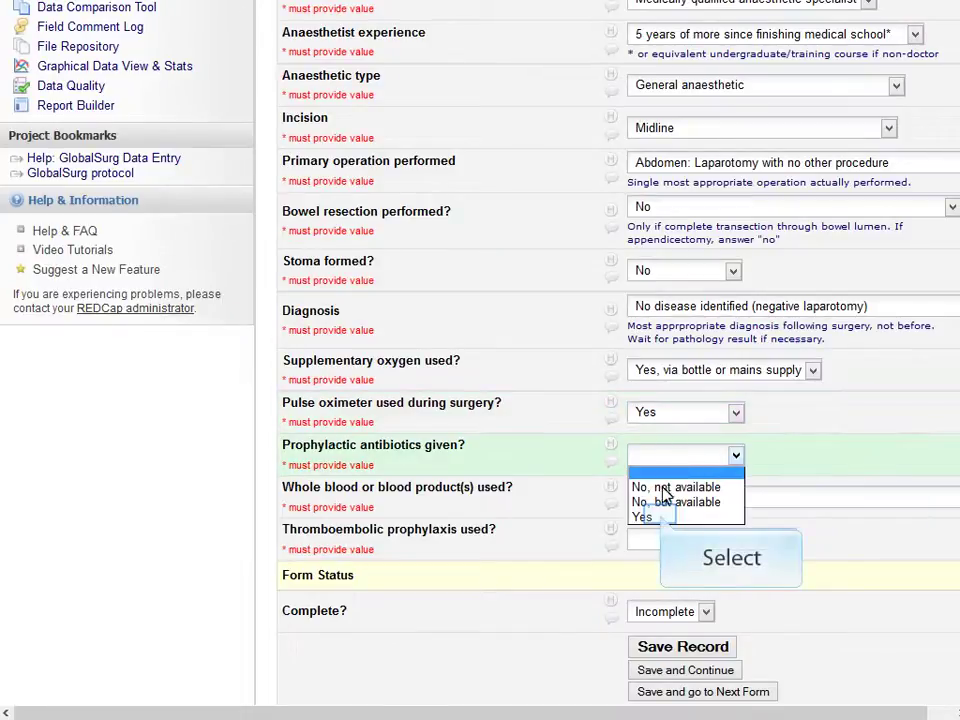
{"action": "left_click", "coordinate": [661, 515]}
{"action": "left_click", "coordinate": [657, 500]}
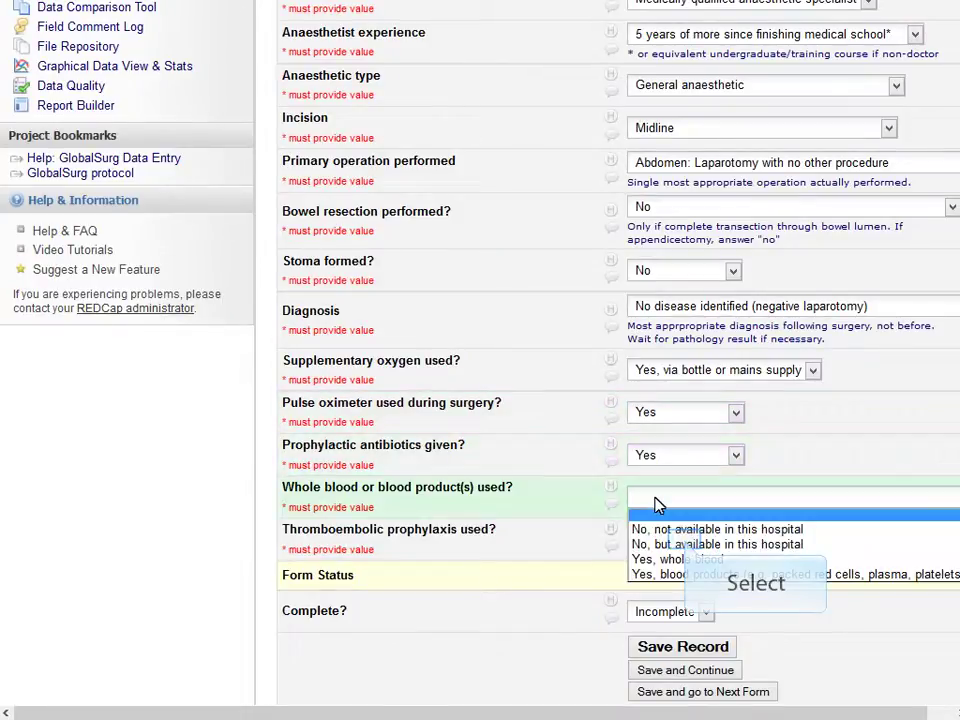
{"action": "left_click", "coordinate": [686, 544]}
{"action": "left_click", "coordinate": [686, 544]}
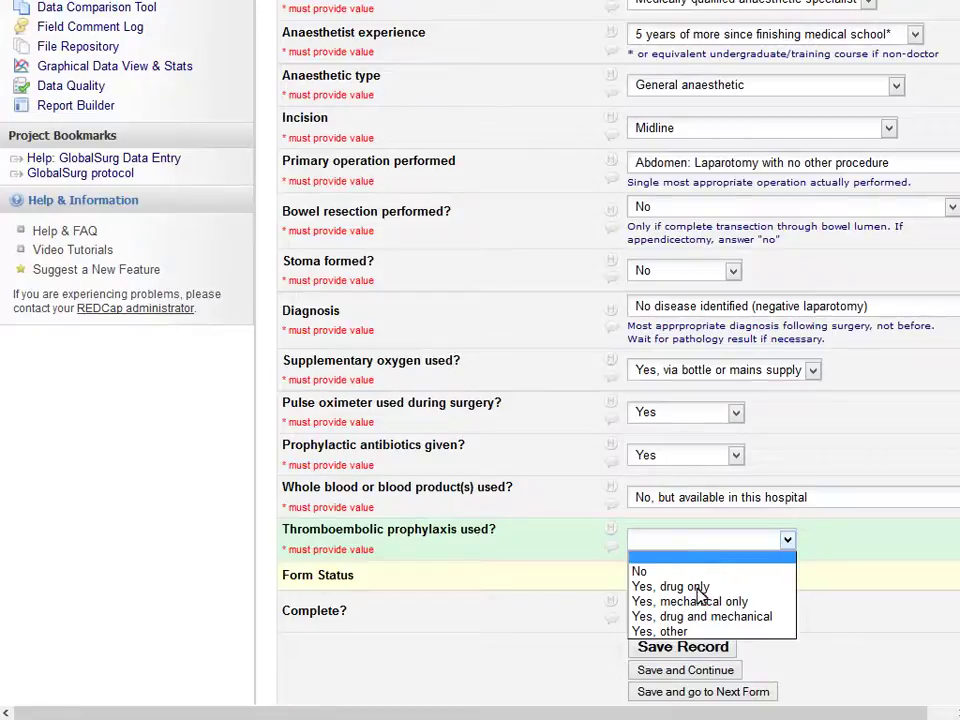
{"action": "left_click", "coordinate": [699, 618]}
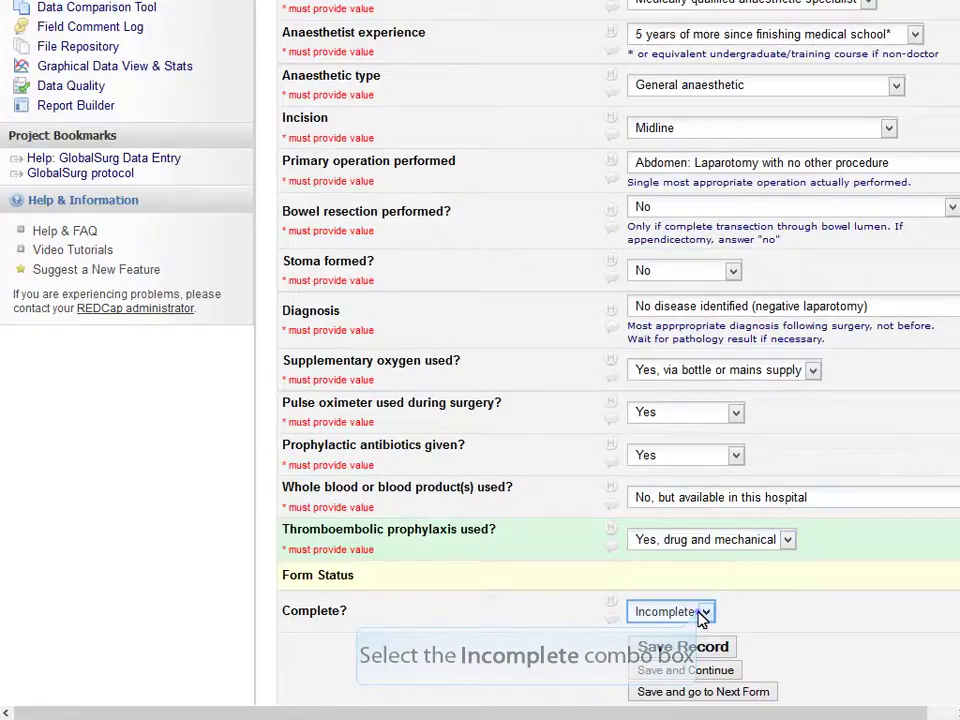
{"action": "left_click", "coordinate": [689, 618]}
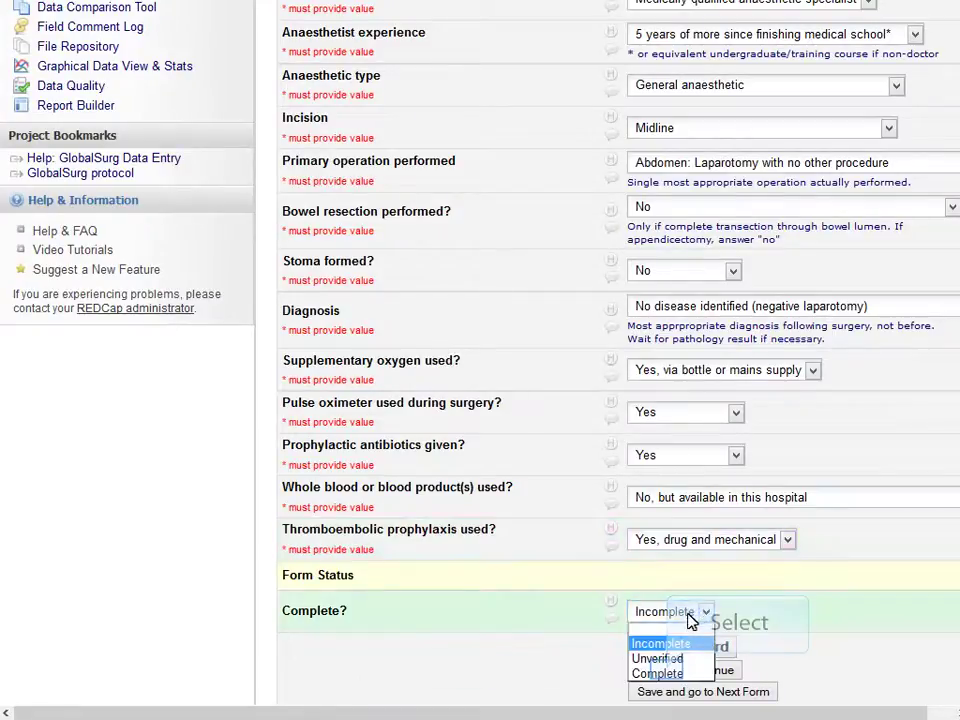
{"action": "left_click", "coordinate": [670, 674]}
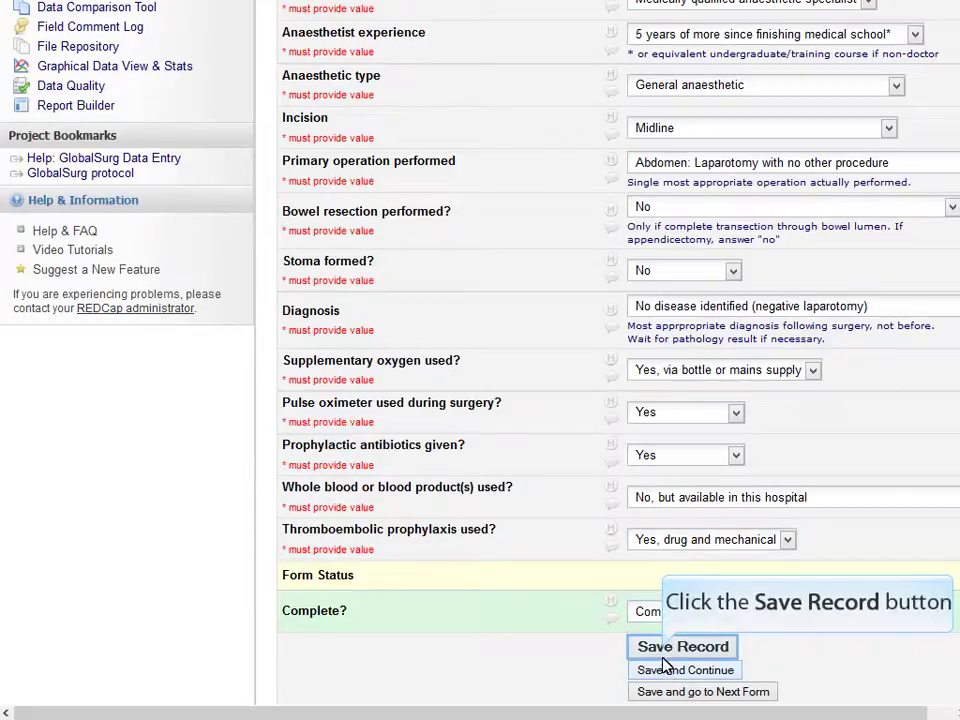
Save the completed Operation form and go to record 61-1's Follow-up form.
{"action": "left_click", "coordinate": [662, 648]}
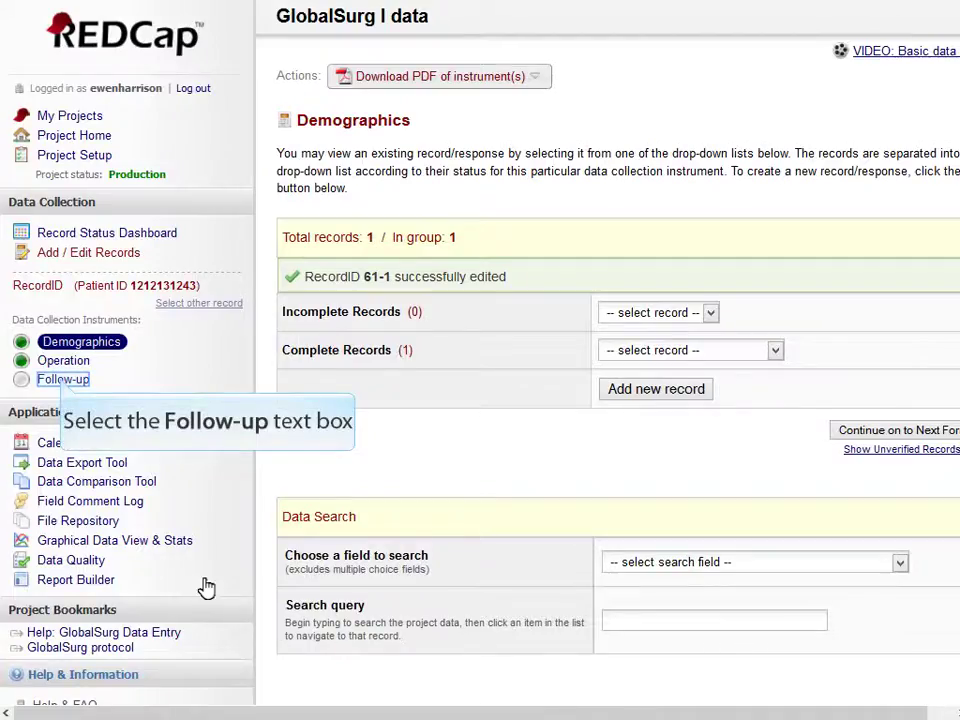
{"action": "left_click", "coordinate": [63, 381]}
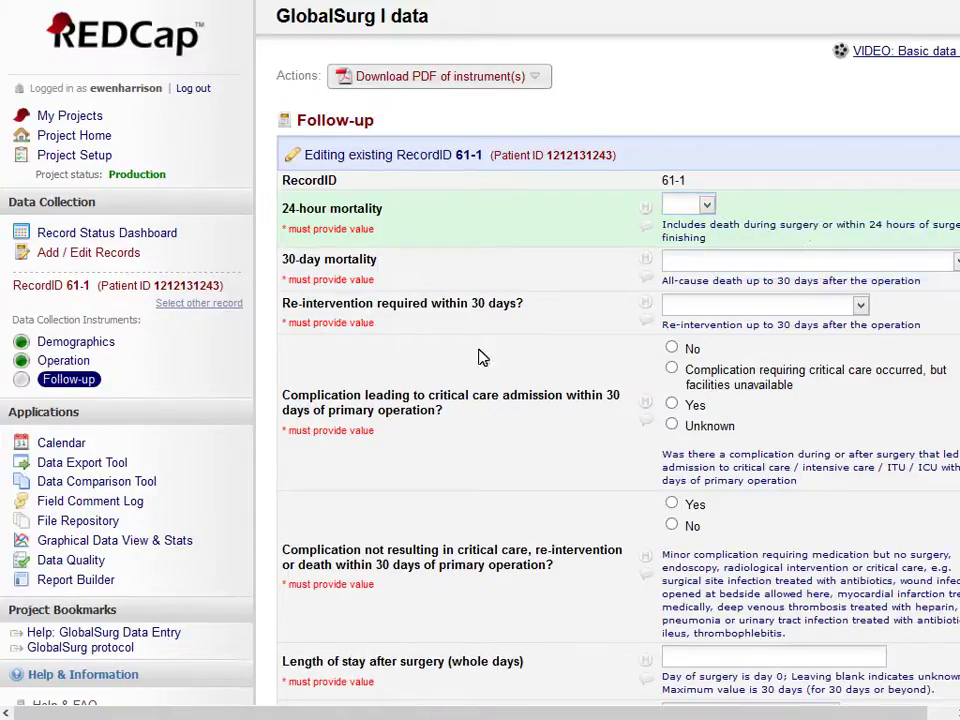
Set 24-hour mortality to Alive, 30-day to 'Alive: confirmed at 30 days', re-intervention No.
{"action": "left_click", "coordinate": [713, 208]}
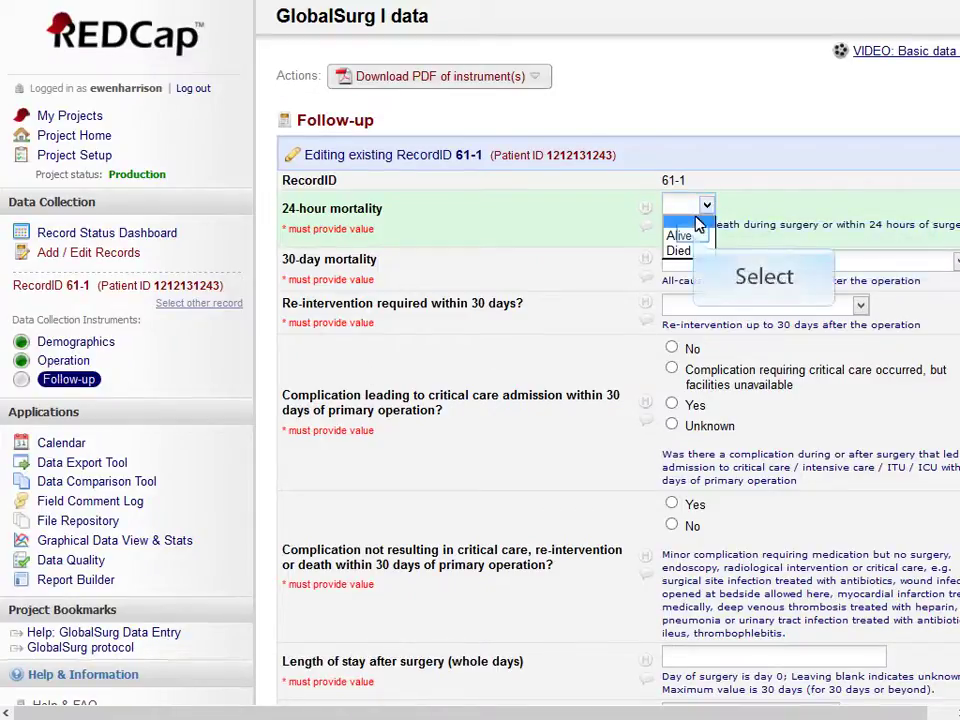
{"action": "left_click", "coordinate": [694, 231]}
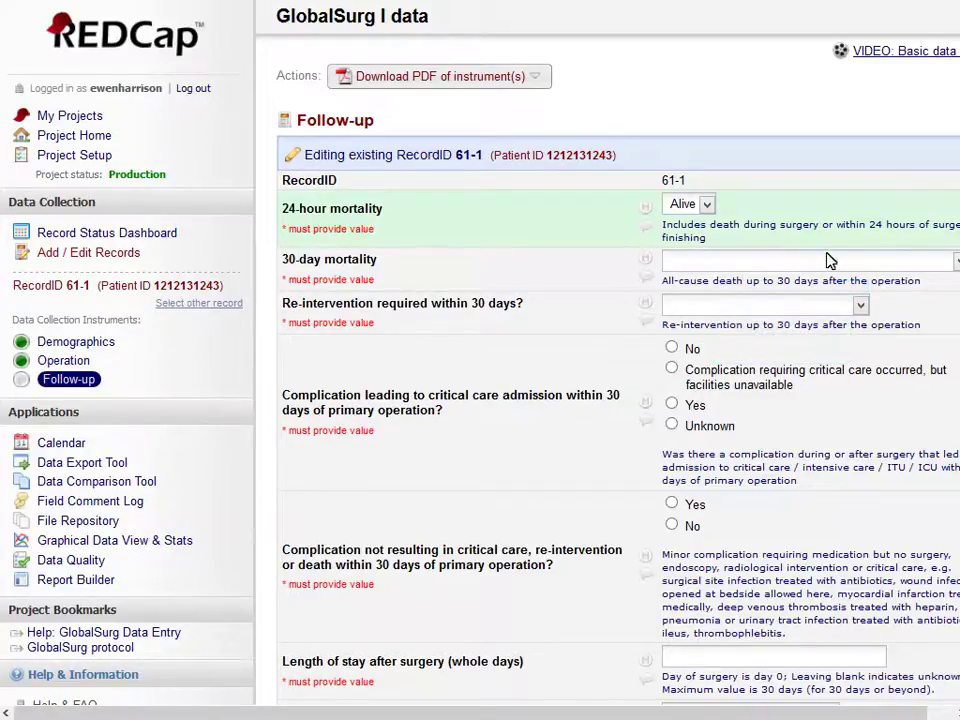
{"action": "key", "text": "Tab"}
{"action": "key", "text": "Down"}
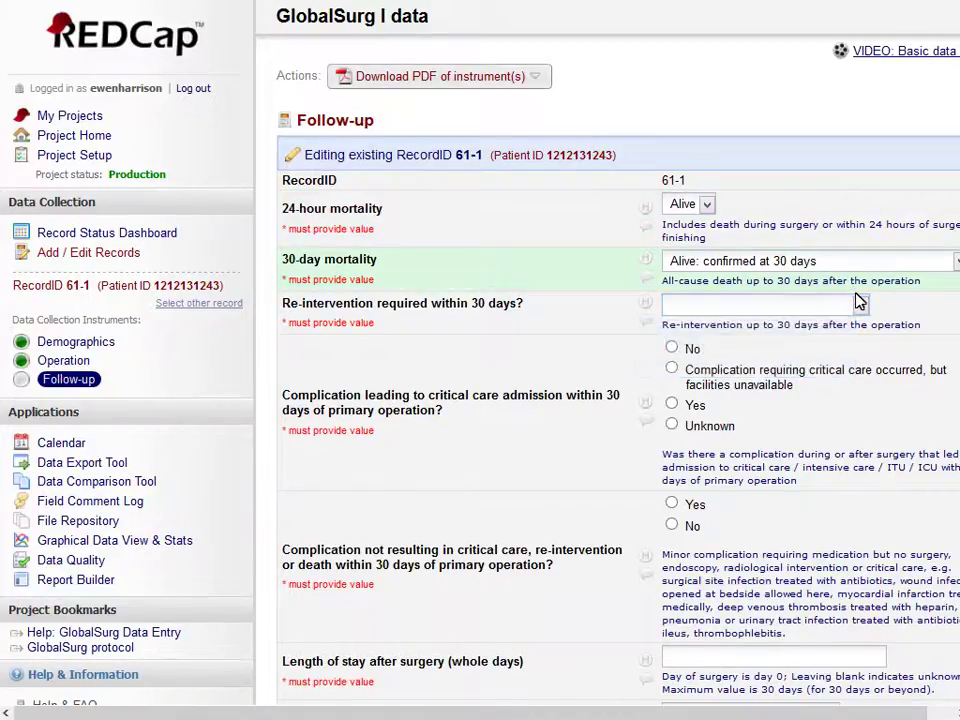
{"action": "left_click", "coordinate": [859, 306]}
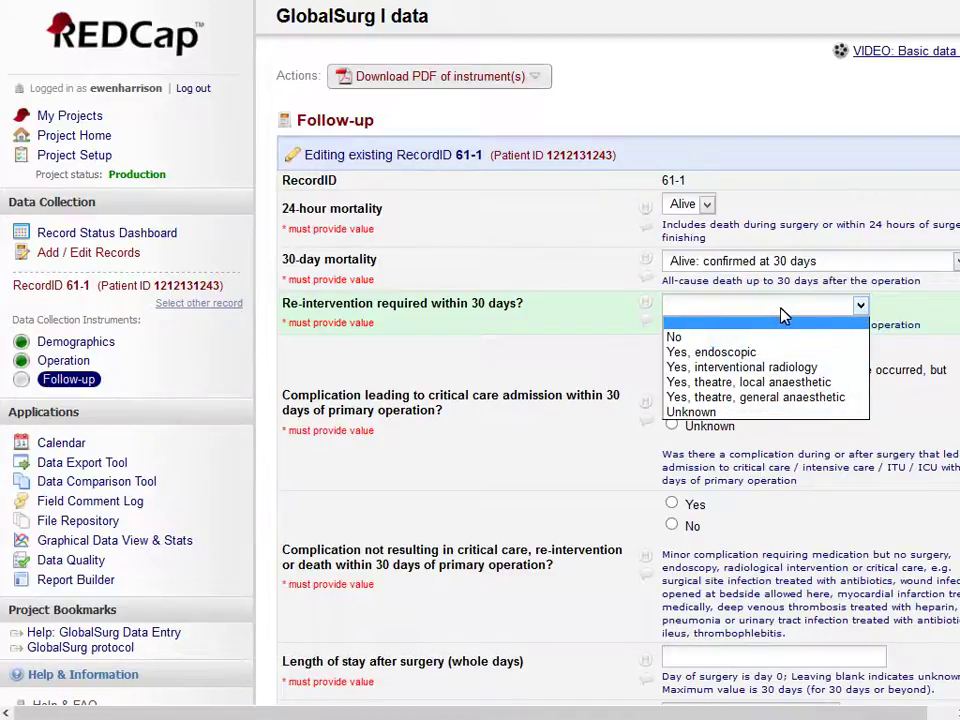
{"action": "left_click", "coordinate": [728, 341]}
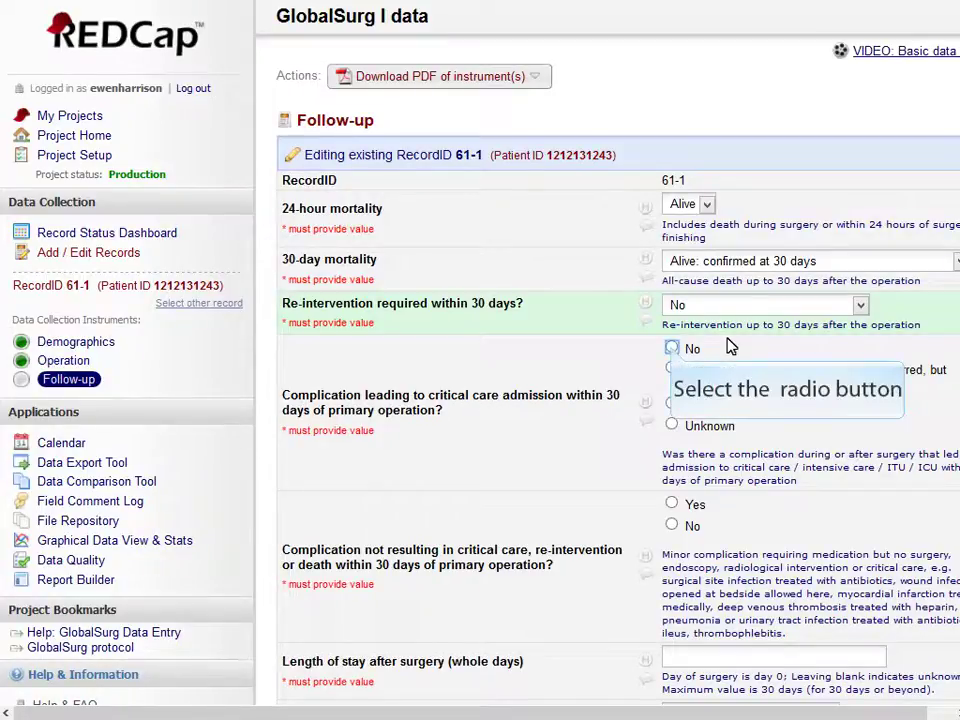
Record no critical-care complication, a minor complication, and a 12-day length of stay.
{"action": "left_click", "coordinate": [671, 349]}
{"action": "scroll", "coordinate": [673, 352], "scroll_direction": "down", "scroll_amount": 5}
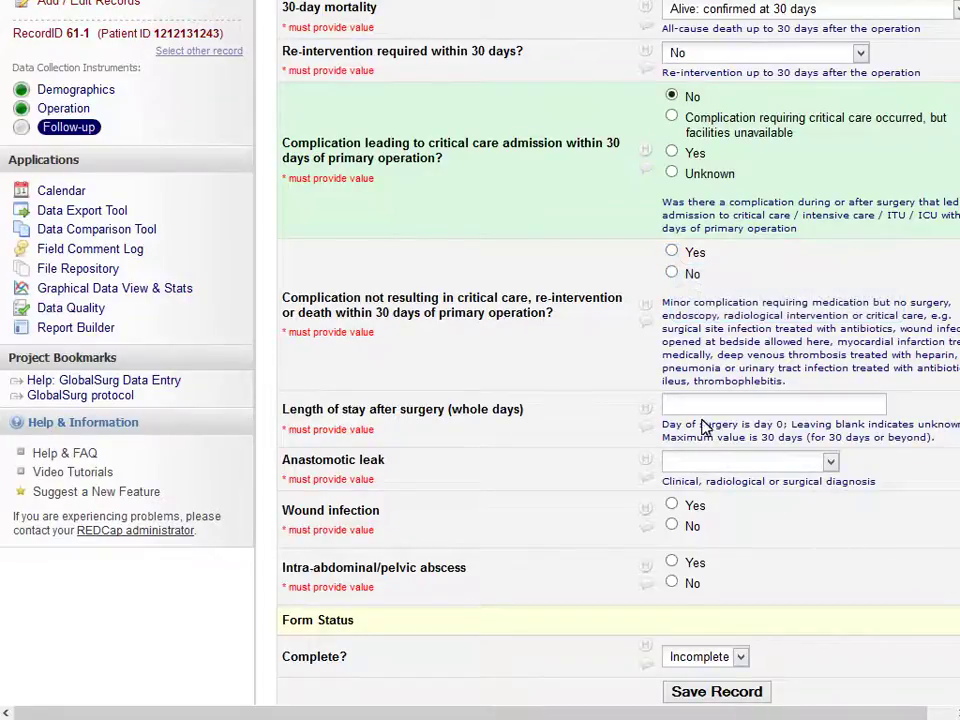
{"action": "left_click", "coordinate": [672, 253]}
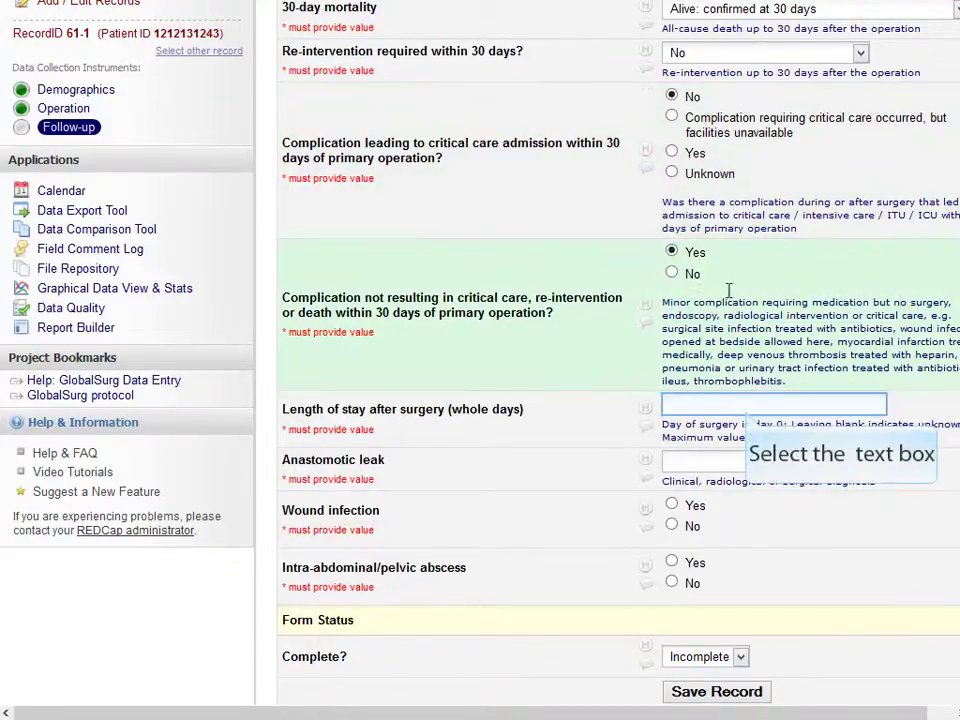
{"action": "left_click", "coordinate": [746, 410]}
{"action": "type", "text": "12"}
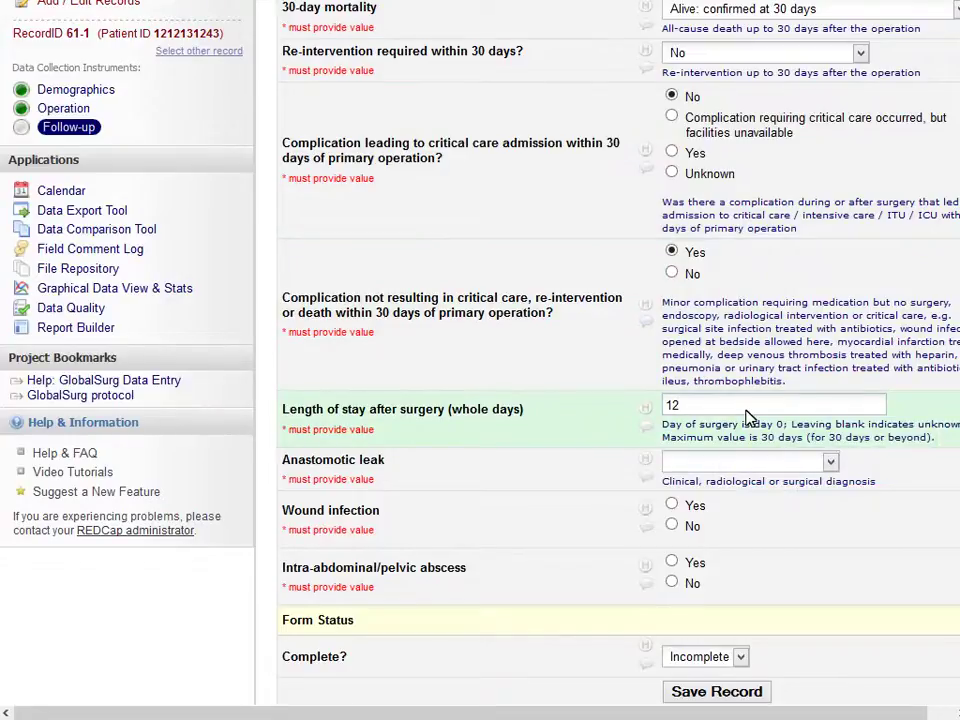
{"action": "key", "text": "Tab"}
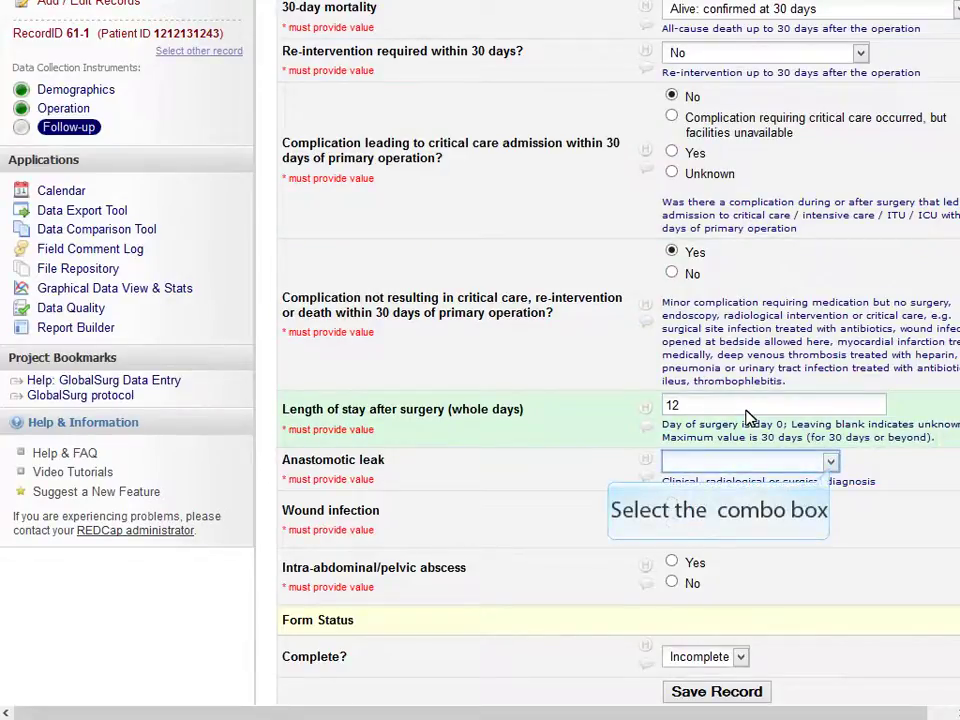
Set anastomotic leak to 'Anastomosis not performed', wound infection Yes, and abscess No.
{"action": "left_click", "coordinate": [830, 464]}
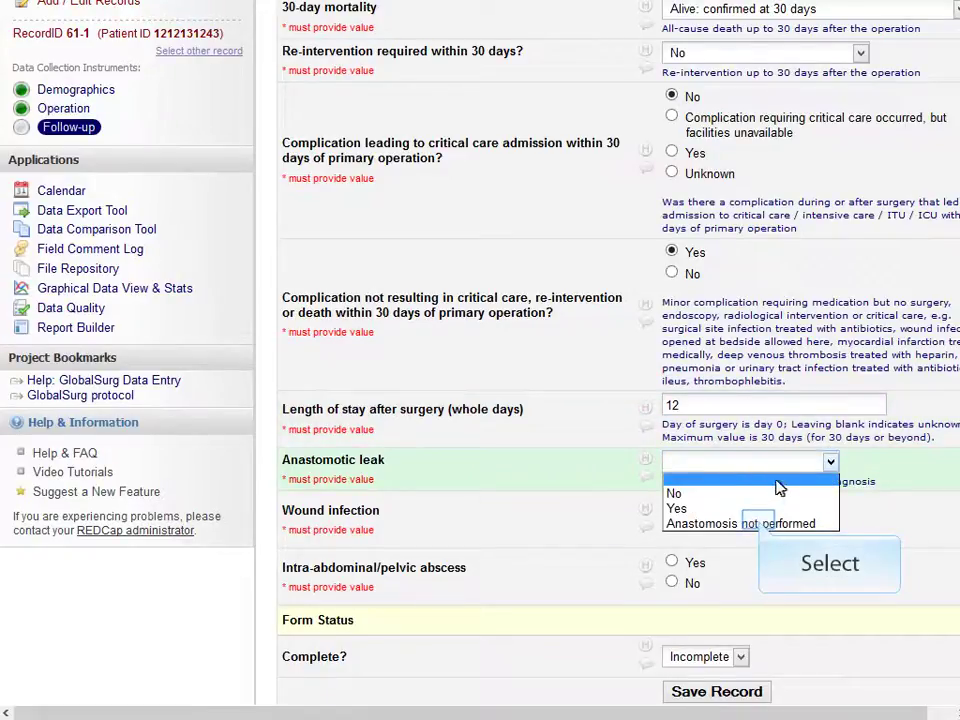
{"action": "left_click", "coordinate": [761, 523]}
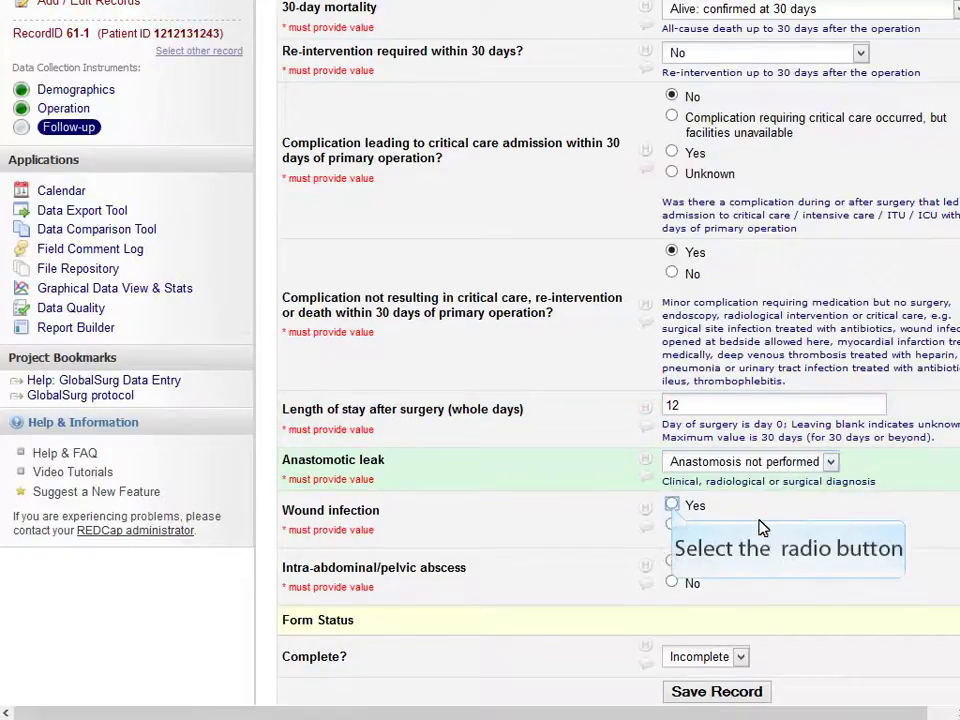
{"action": "left_click", "coordinate": [672, 506]}
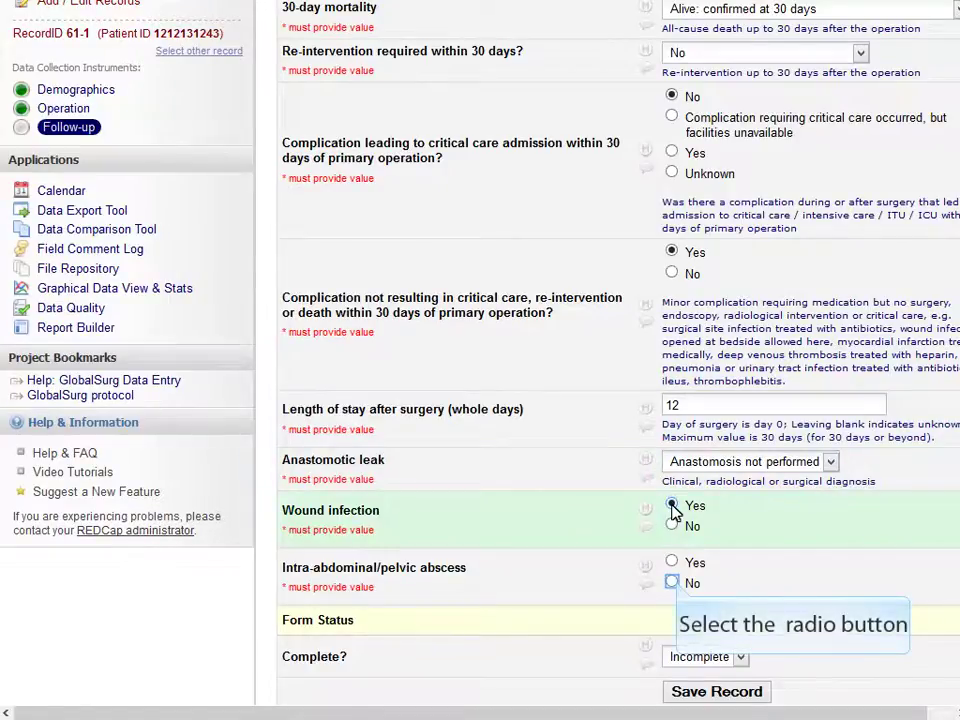
{"action": "left_click", "coordinate": [677, 585]}
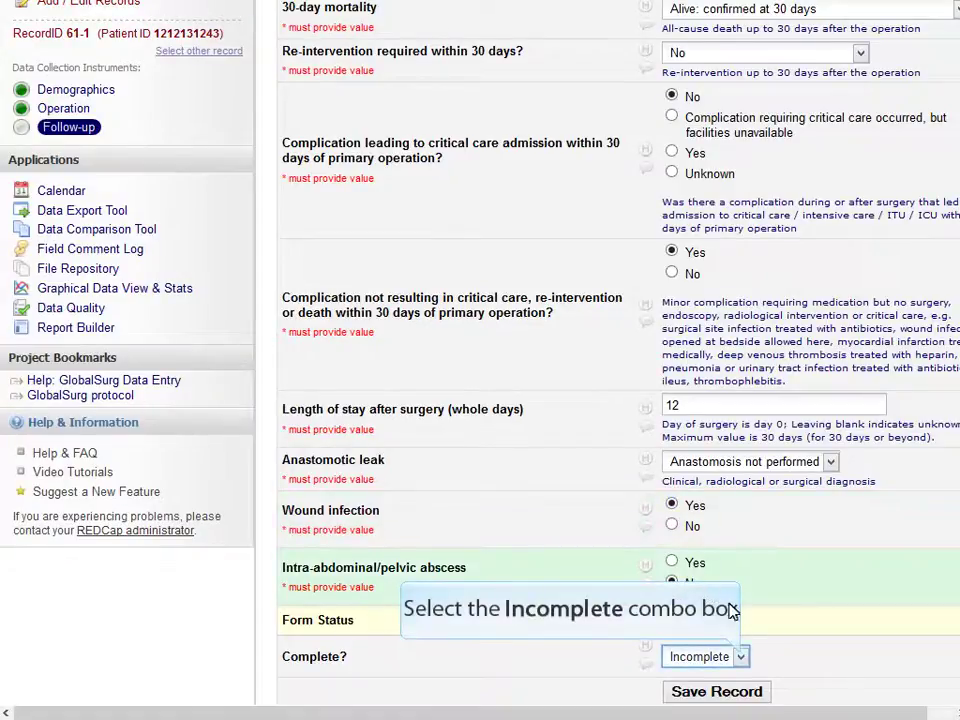
{"action": "left_click", "coordinate": [742, 658]}
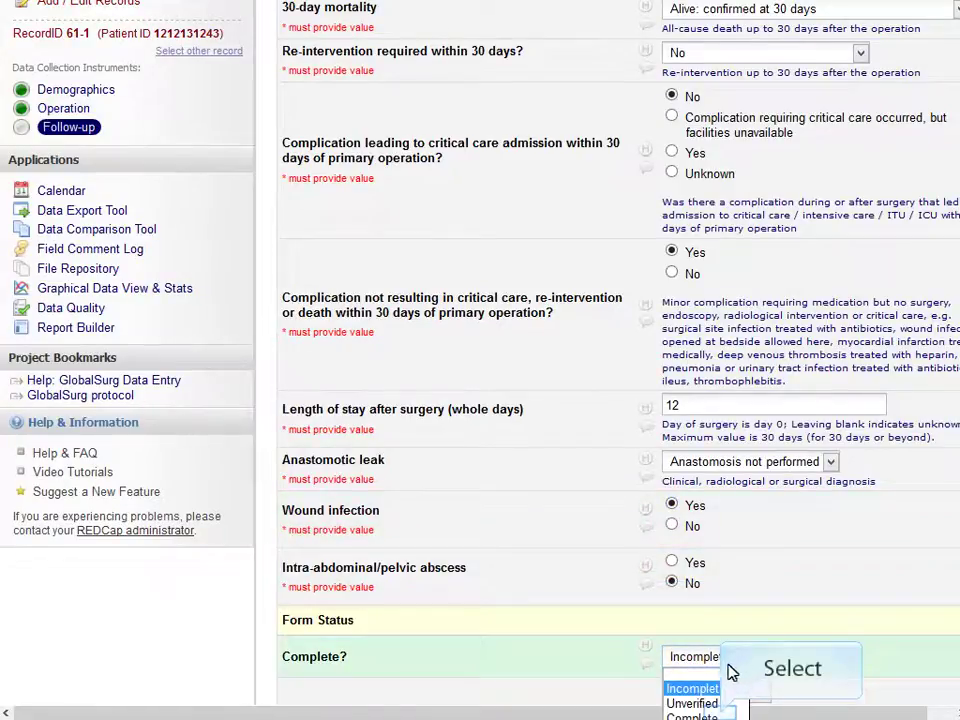
Set the Follow-up form status to Complete and save the record.
{"action": "left_click", "coordinate": [722, 690]}
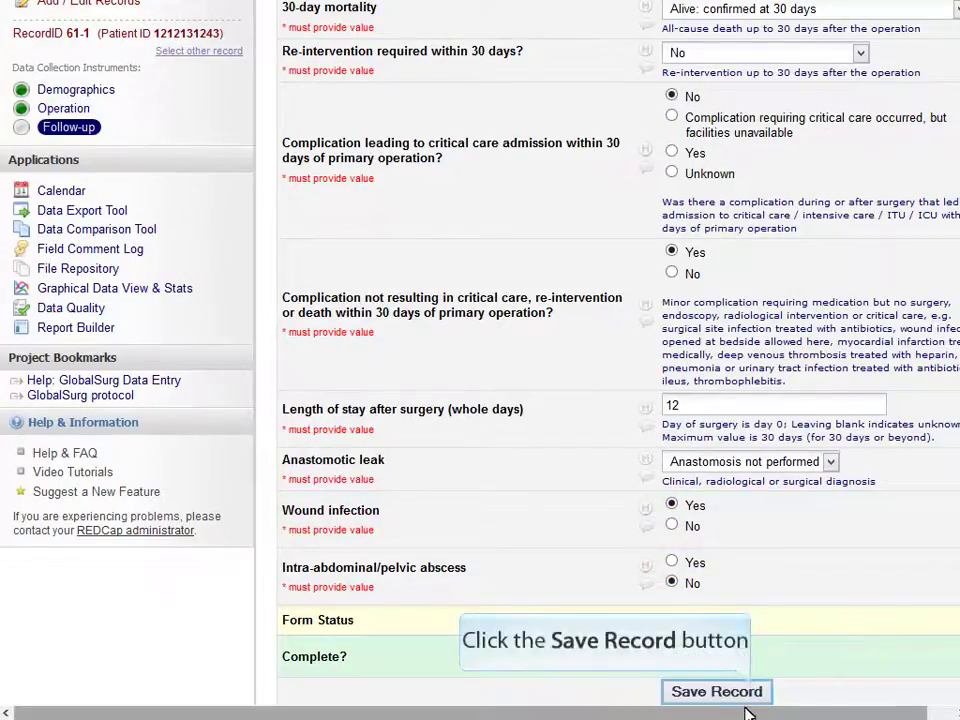
{"action": "left_click", "coordinate": [755, 694]}
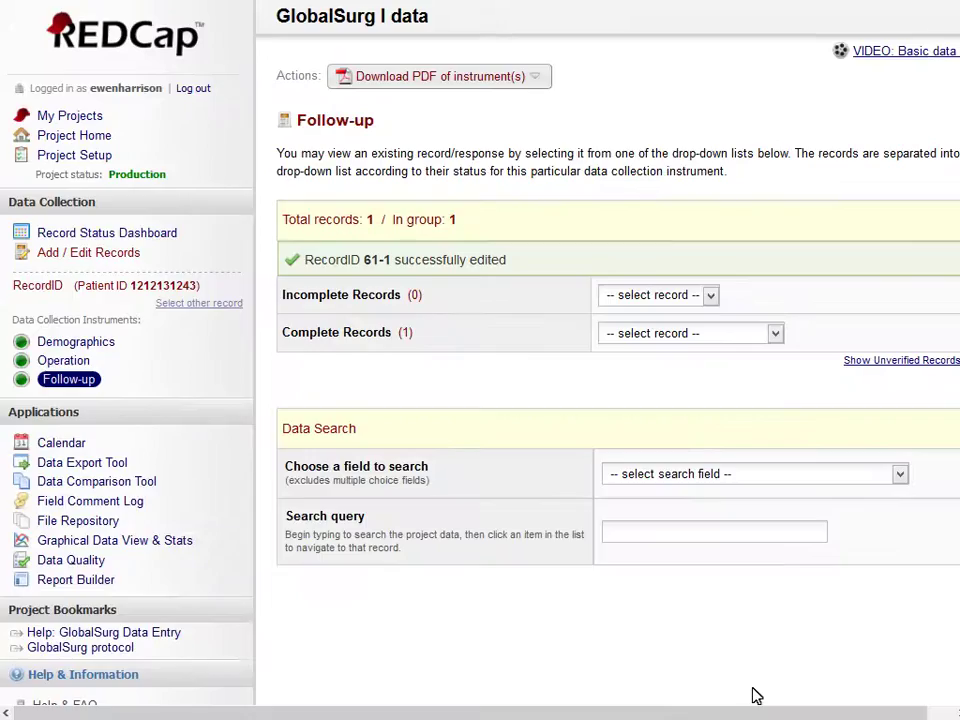